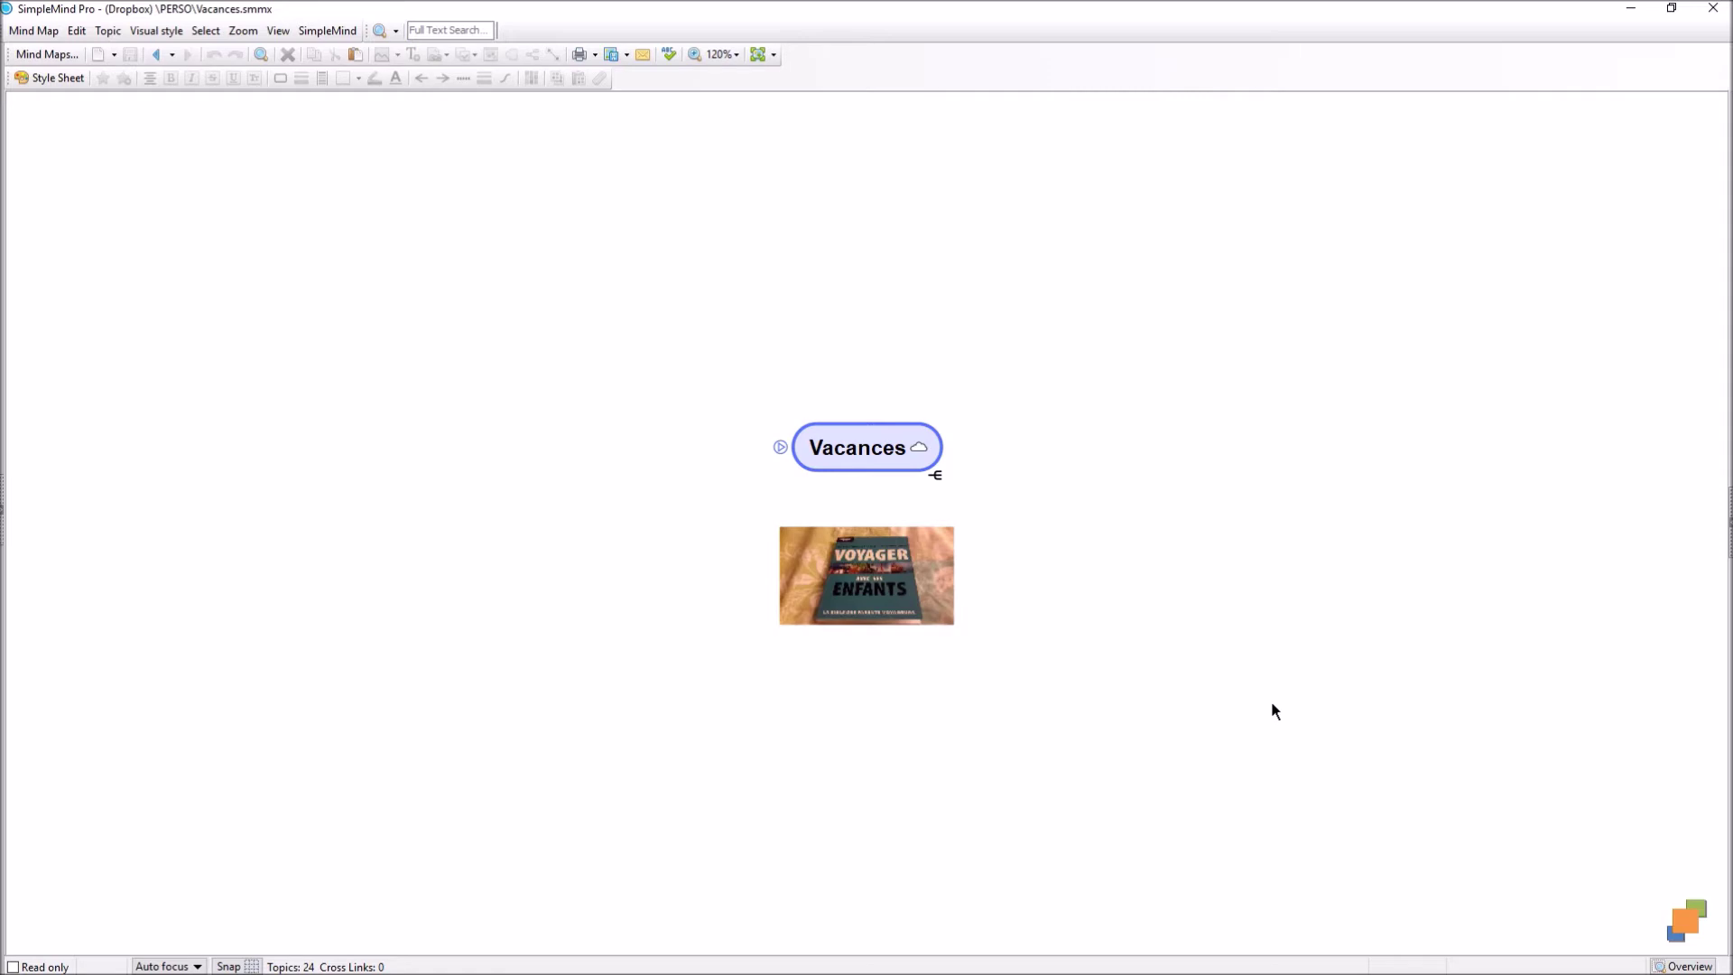
Step: Expand the main branches of the central topic Vacances
left_click(780, 448)
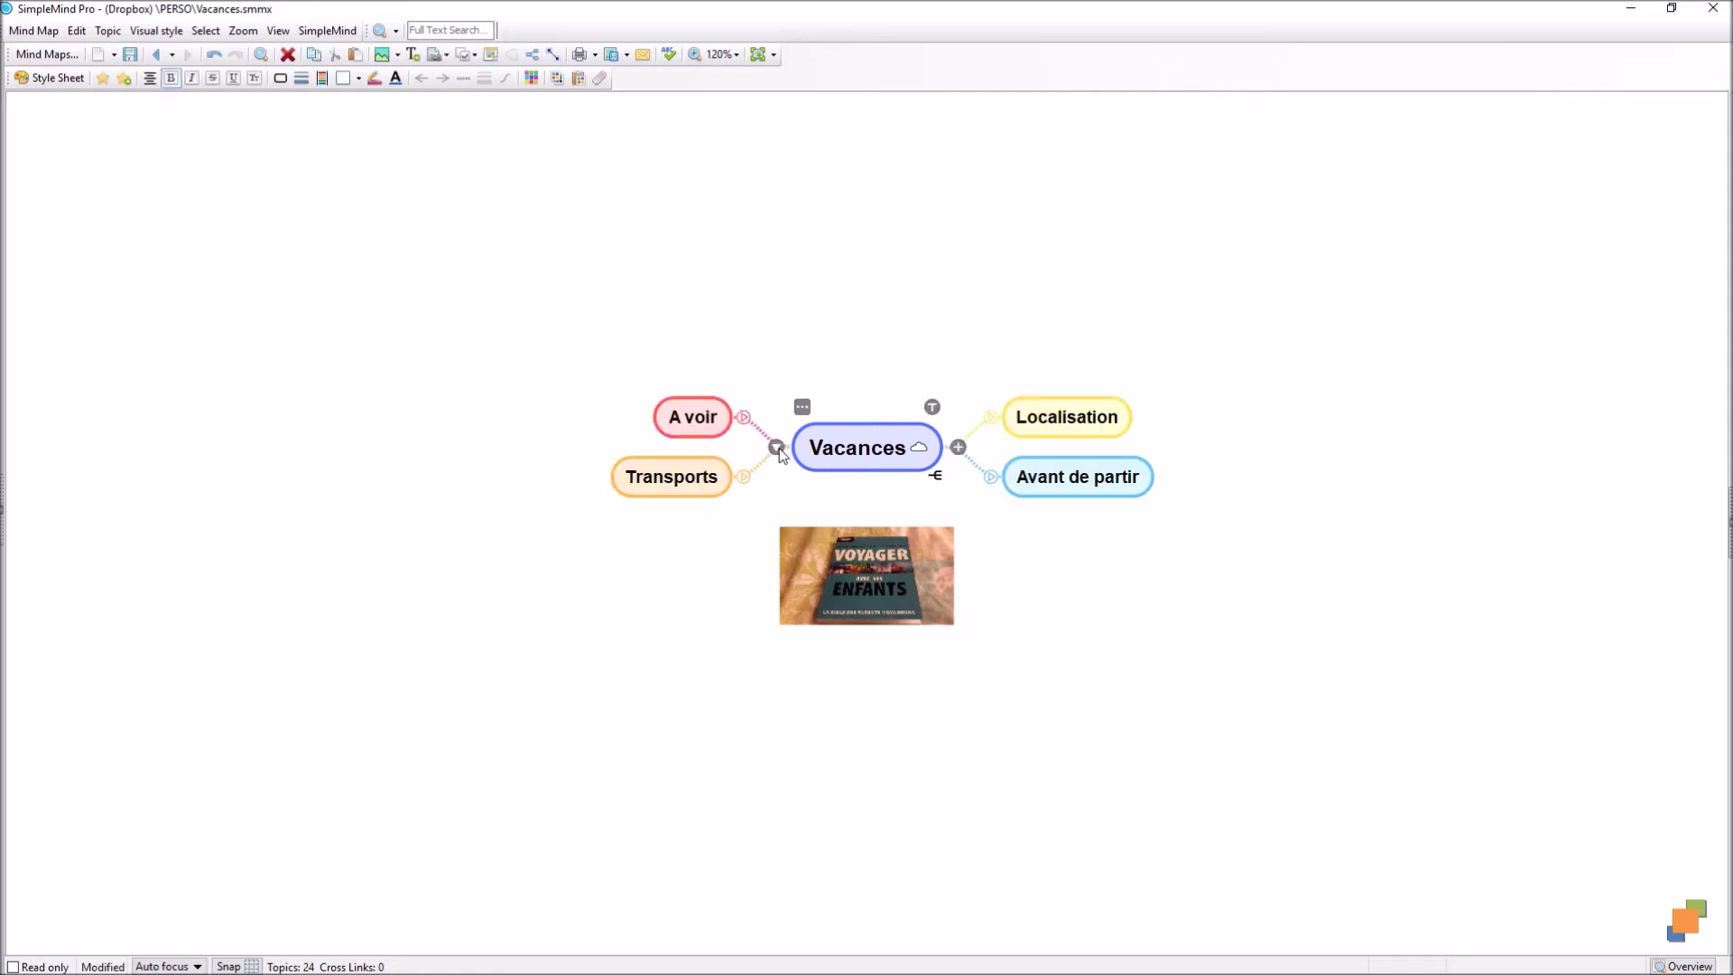
left_click(780, 448)
left_click(780, 448)
Step: Examine the A voir topic's available commands and its text, note and style properties, leaving them without changes
right_click(700, 433)
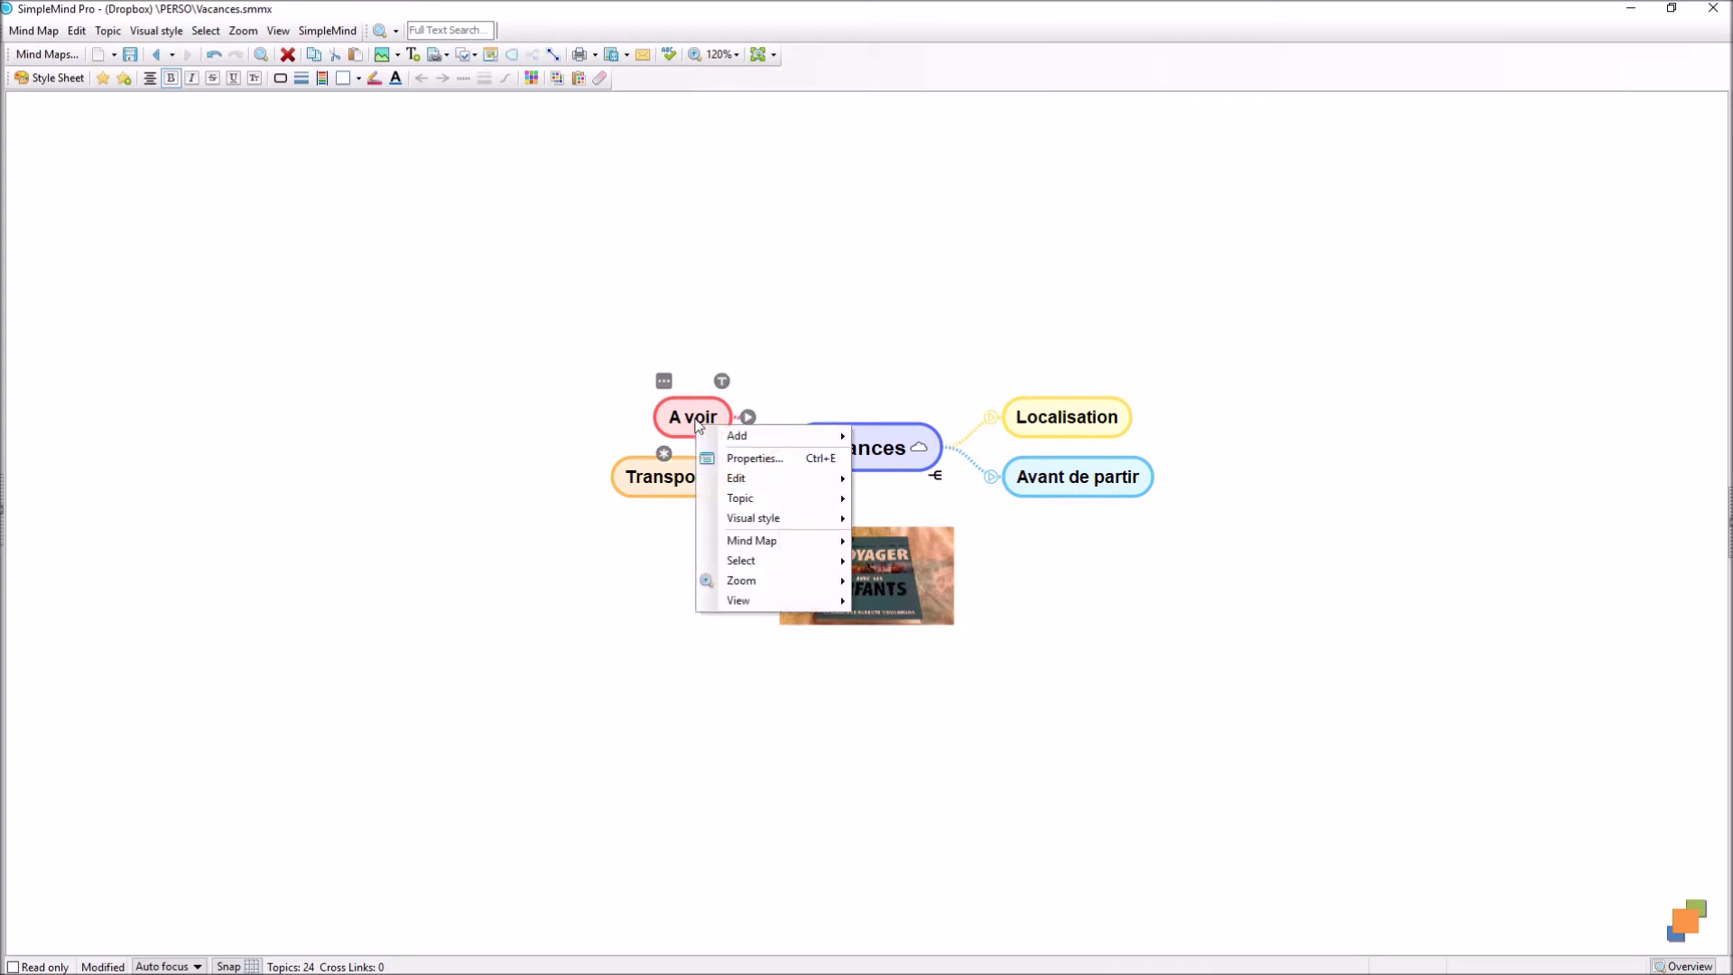
left_click(672, 457)
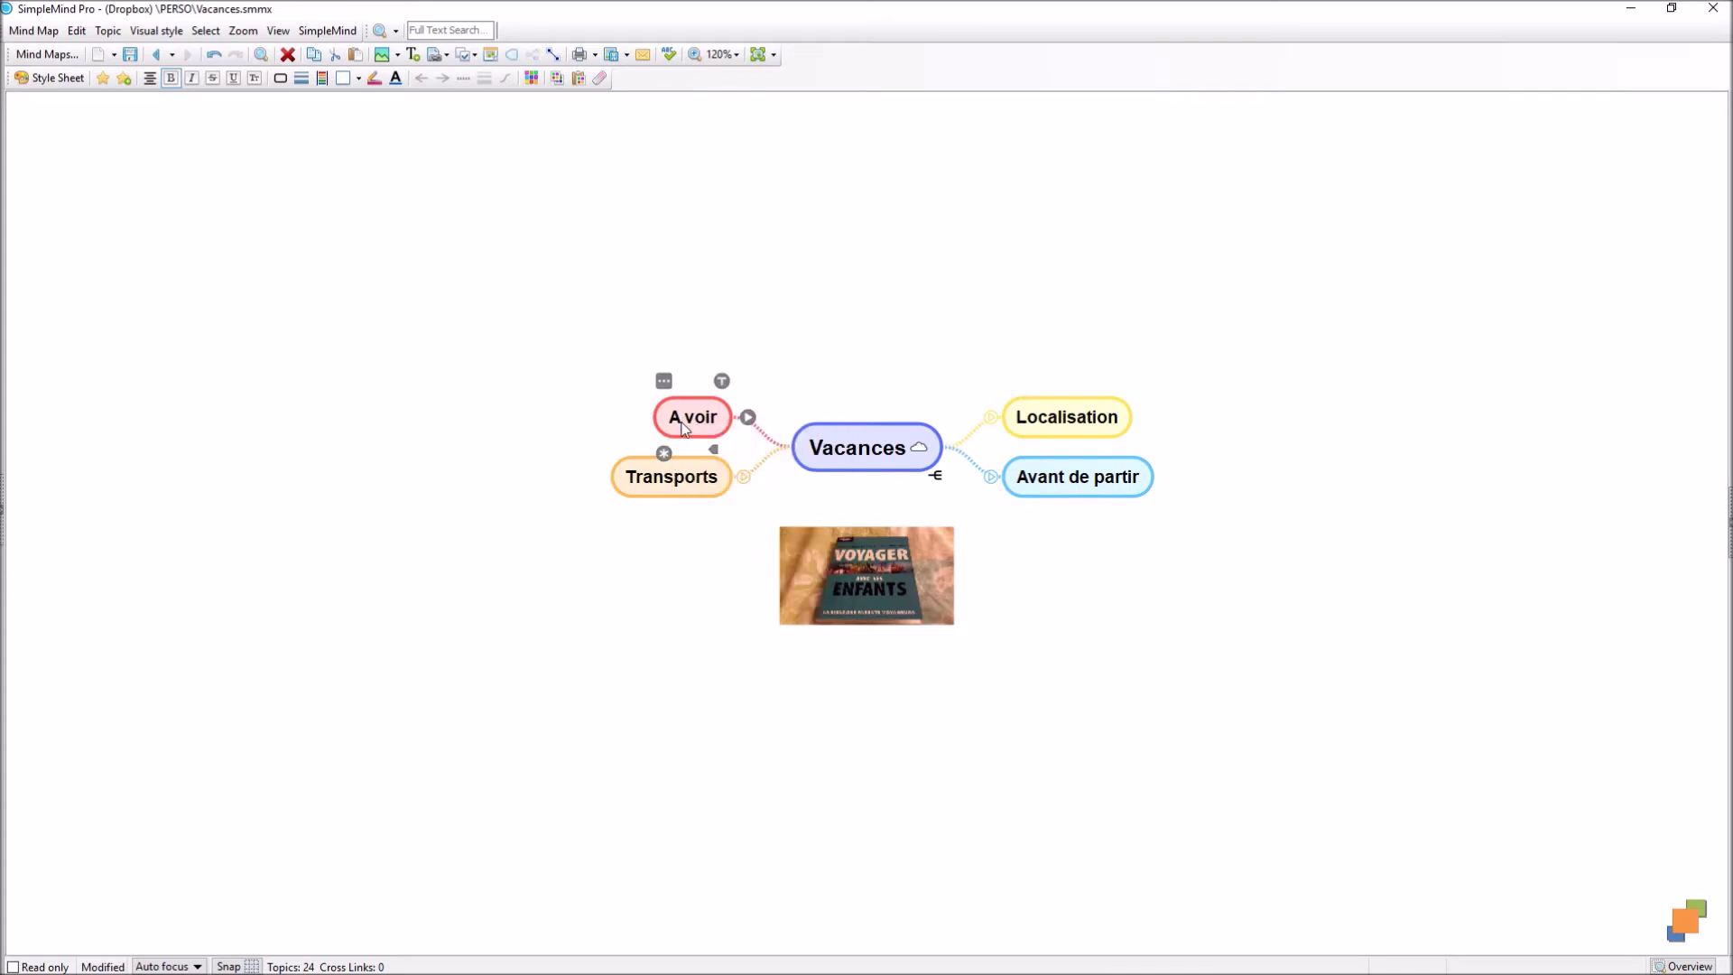
right_click(682, 424)
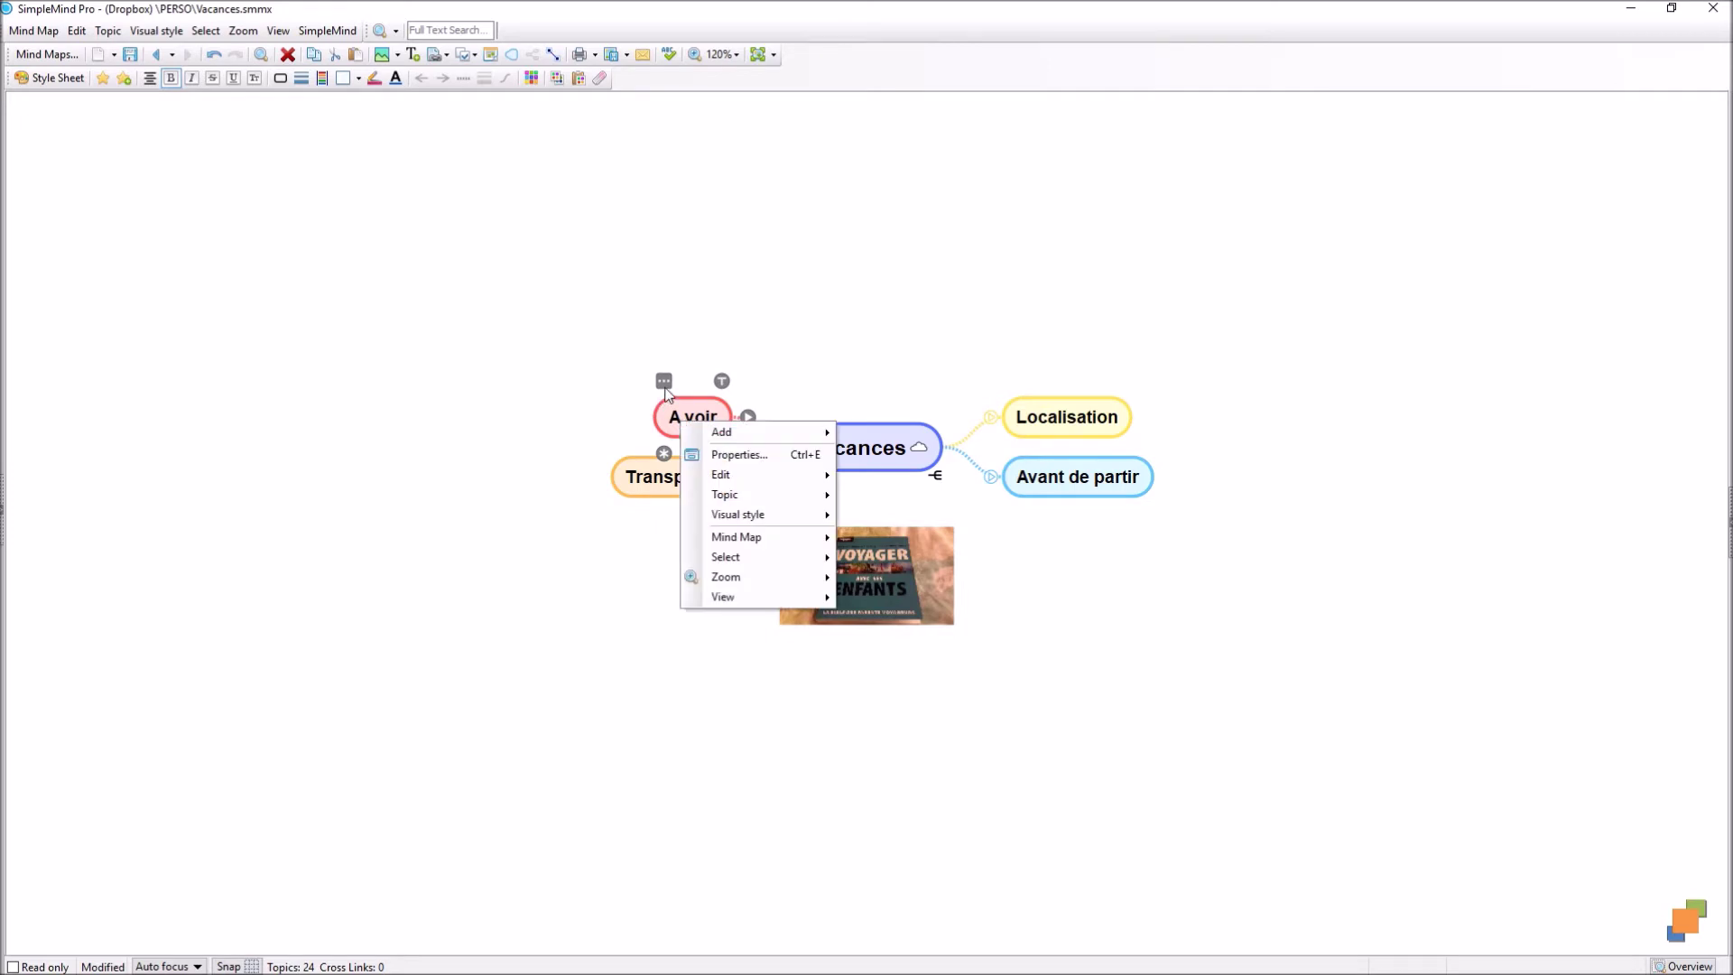
left_click(667, 394)
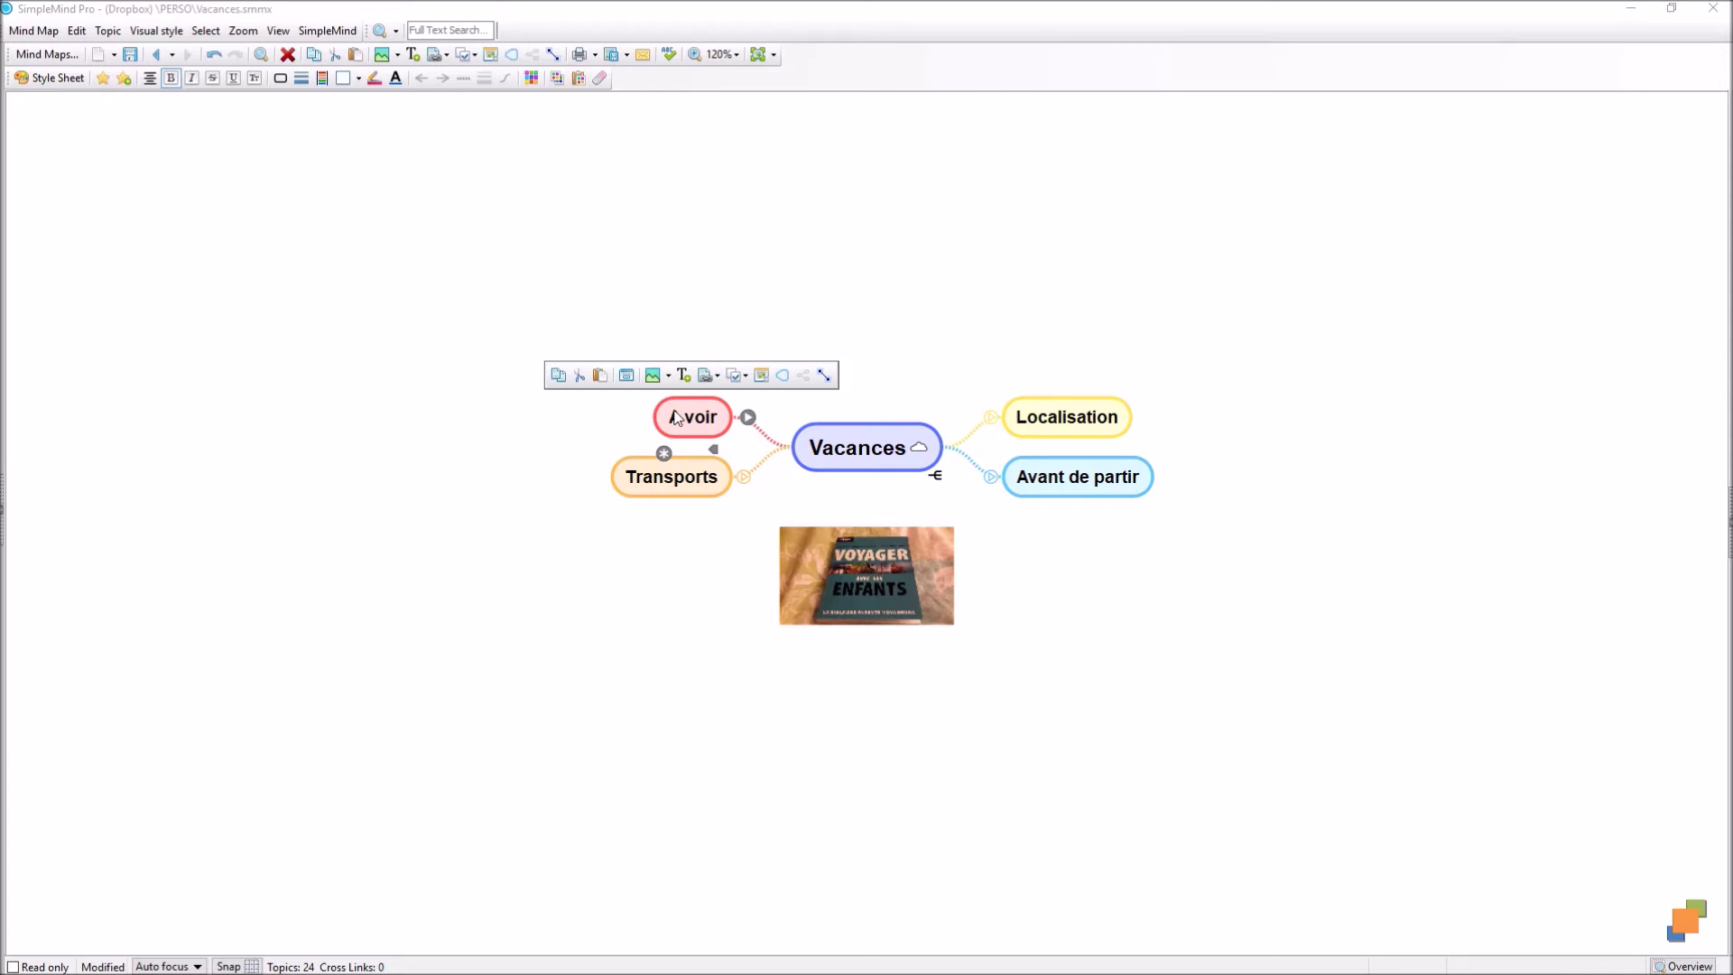
left_click(624, 377)
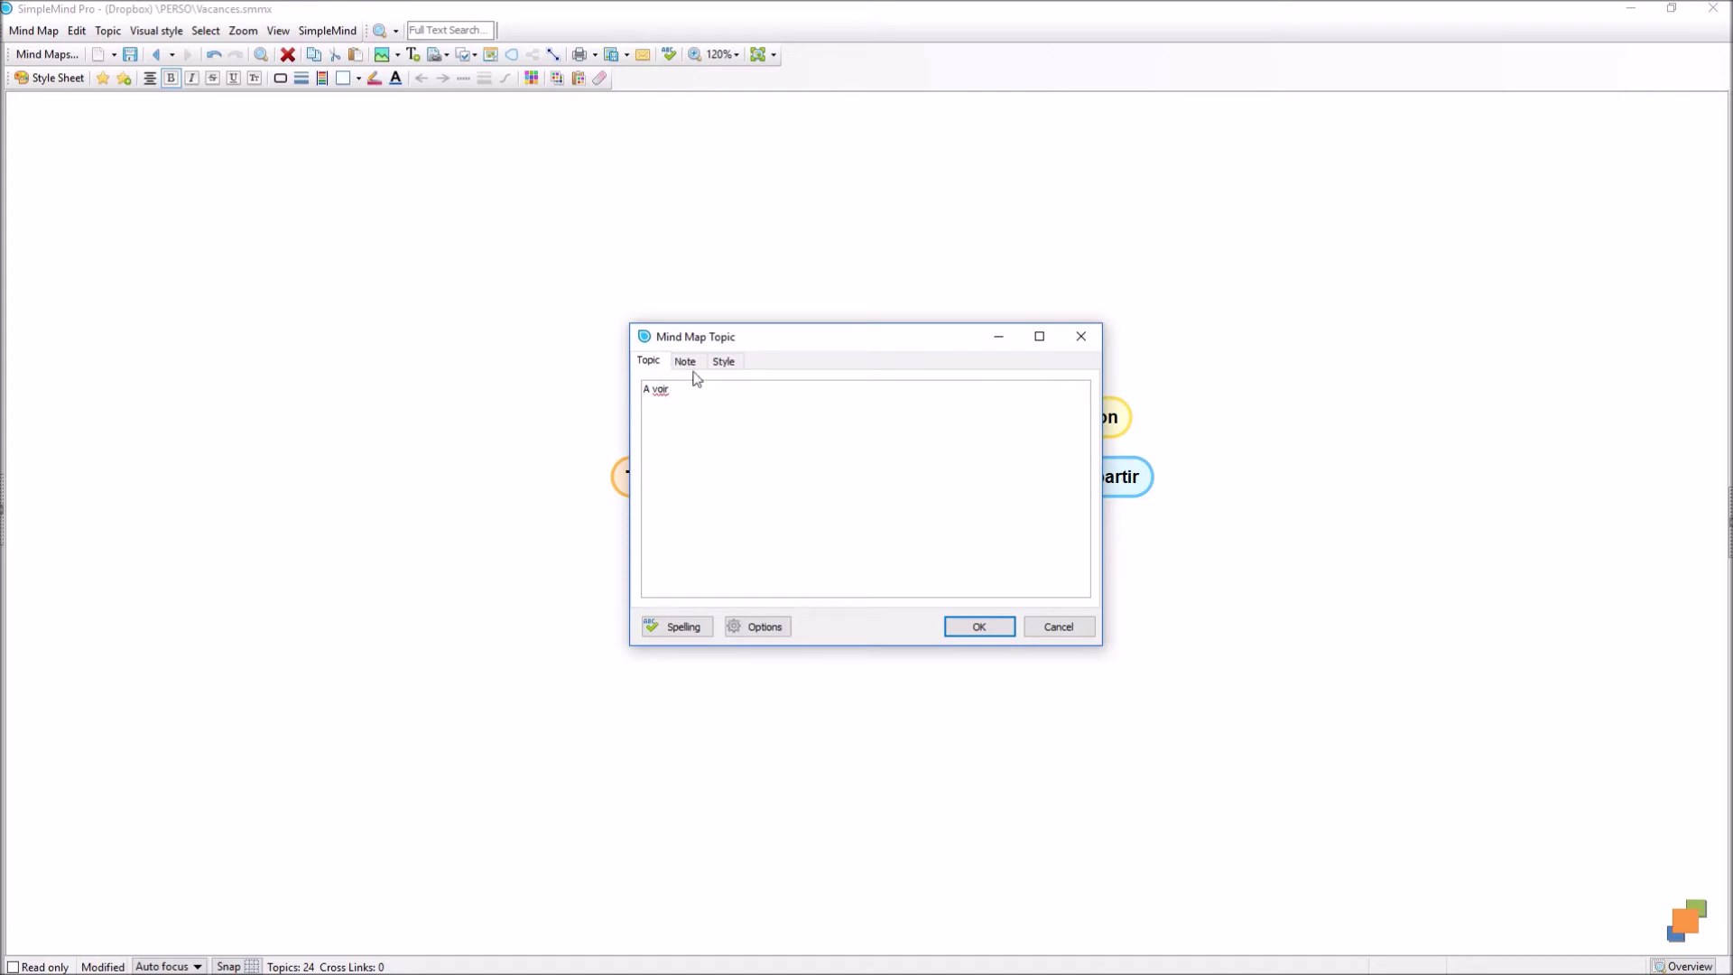
left_click(688, 361)
left_click(725, 362)
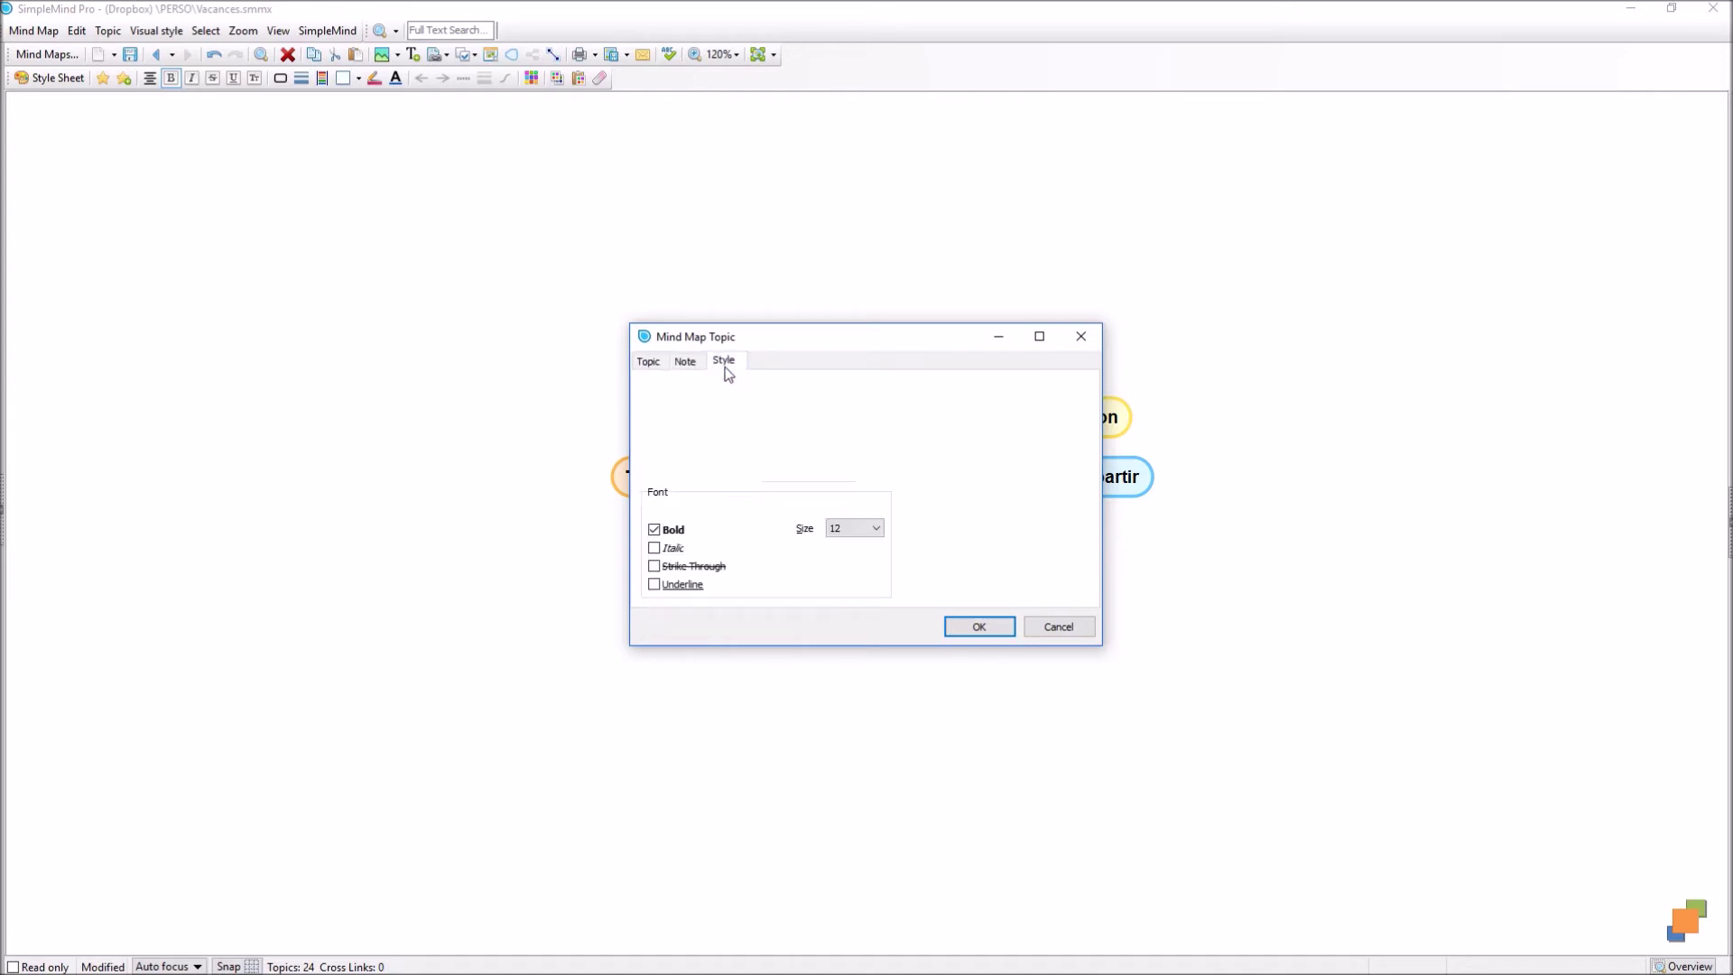
left_click(1051, 629)
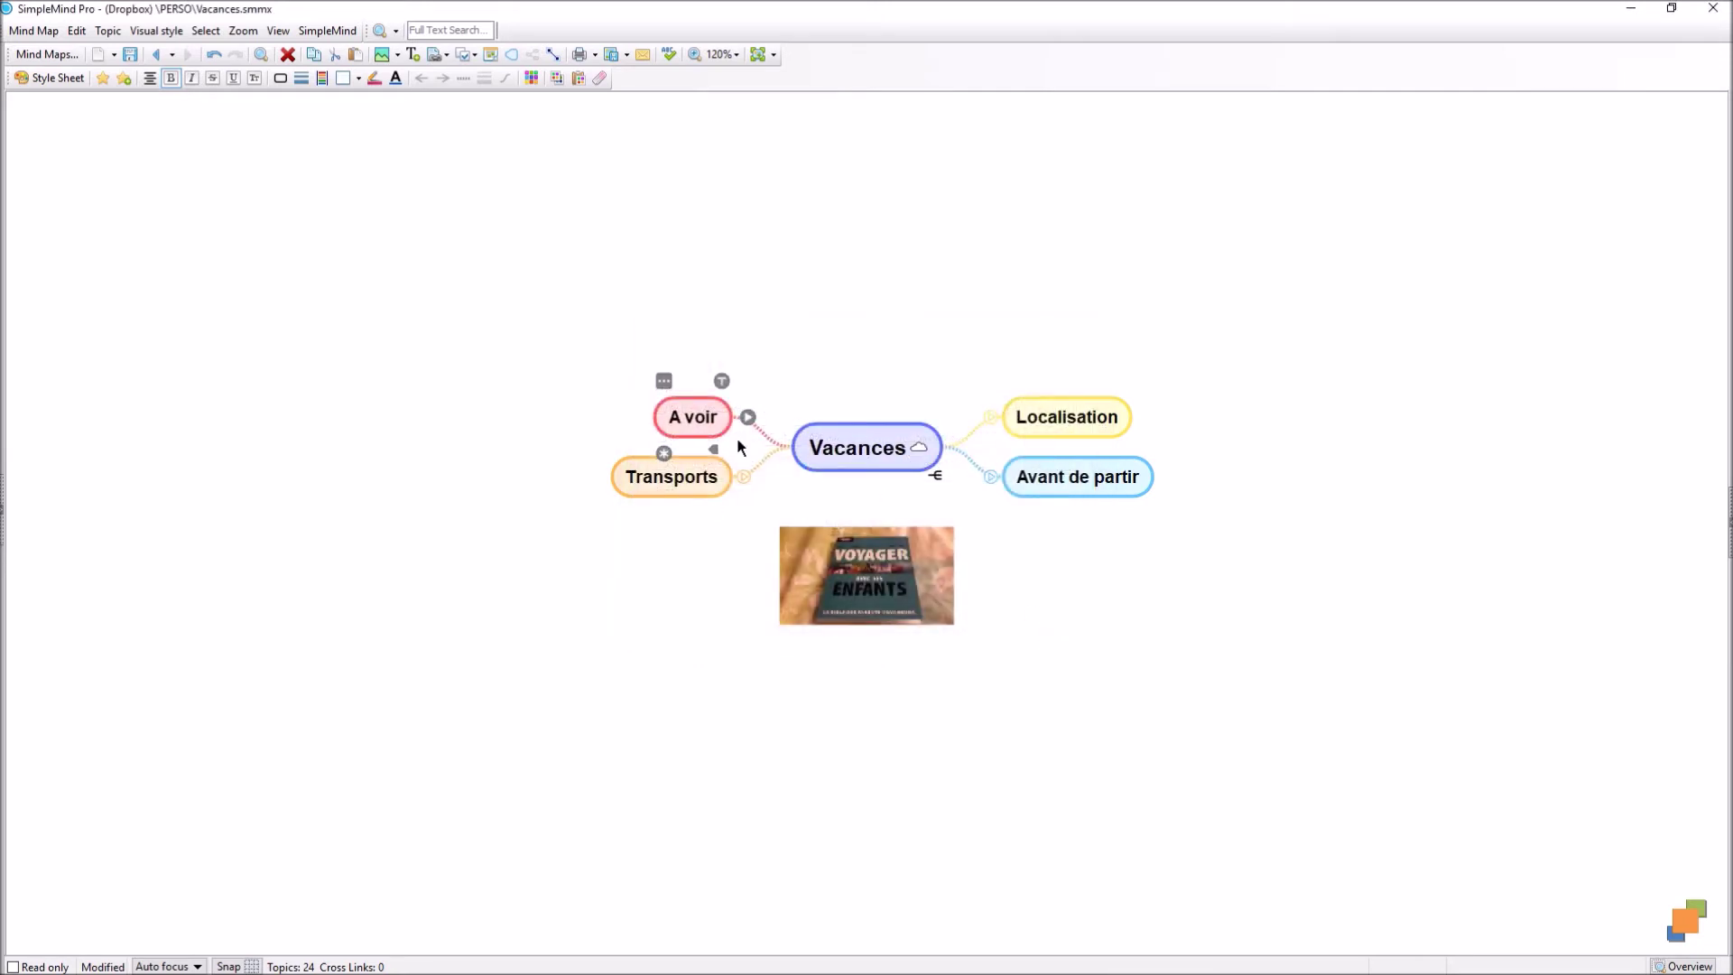
Step: Look over the image options for the A voir topic and try to add a label to it
left_click(663, 381)
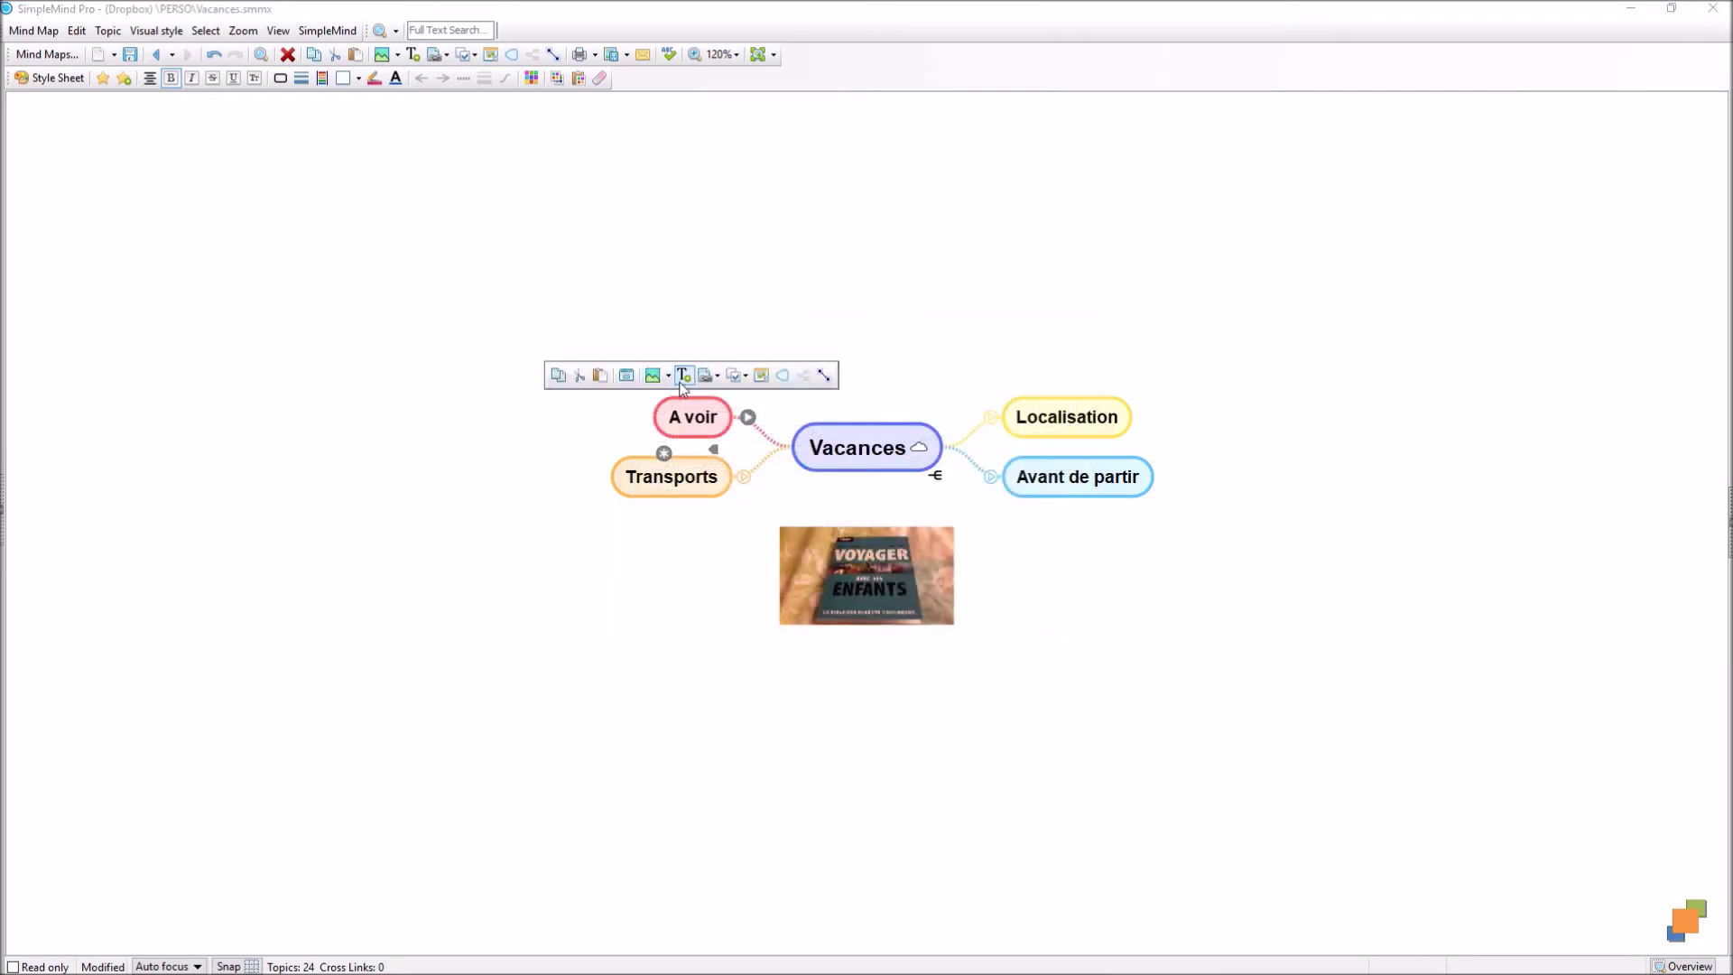
left_click(669, 378)
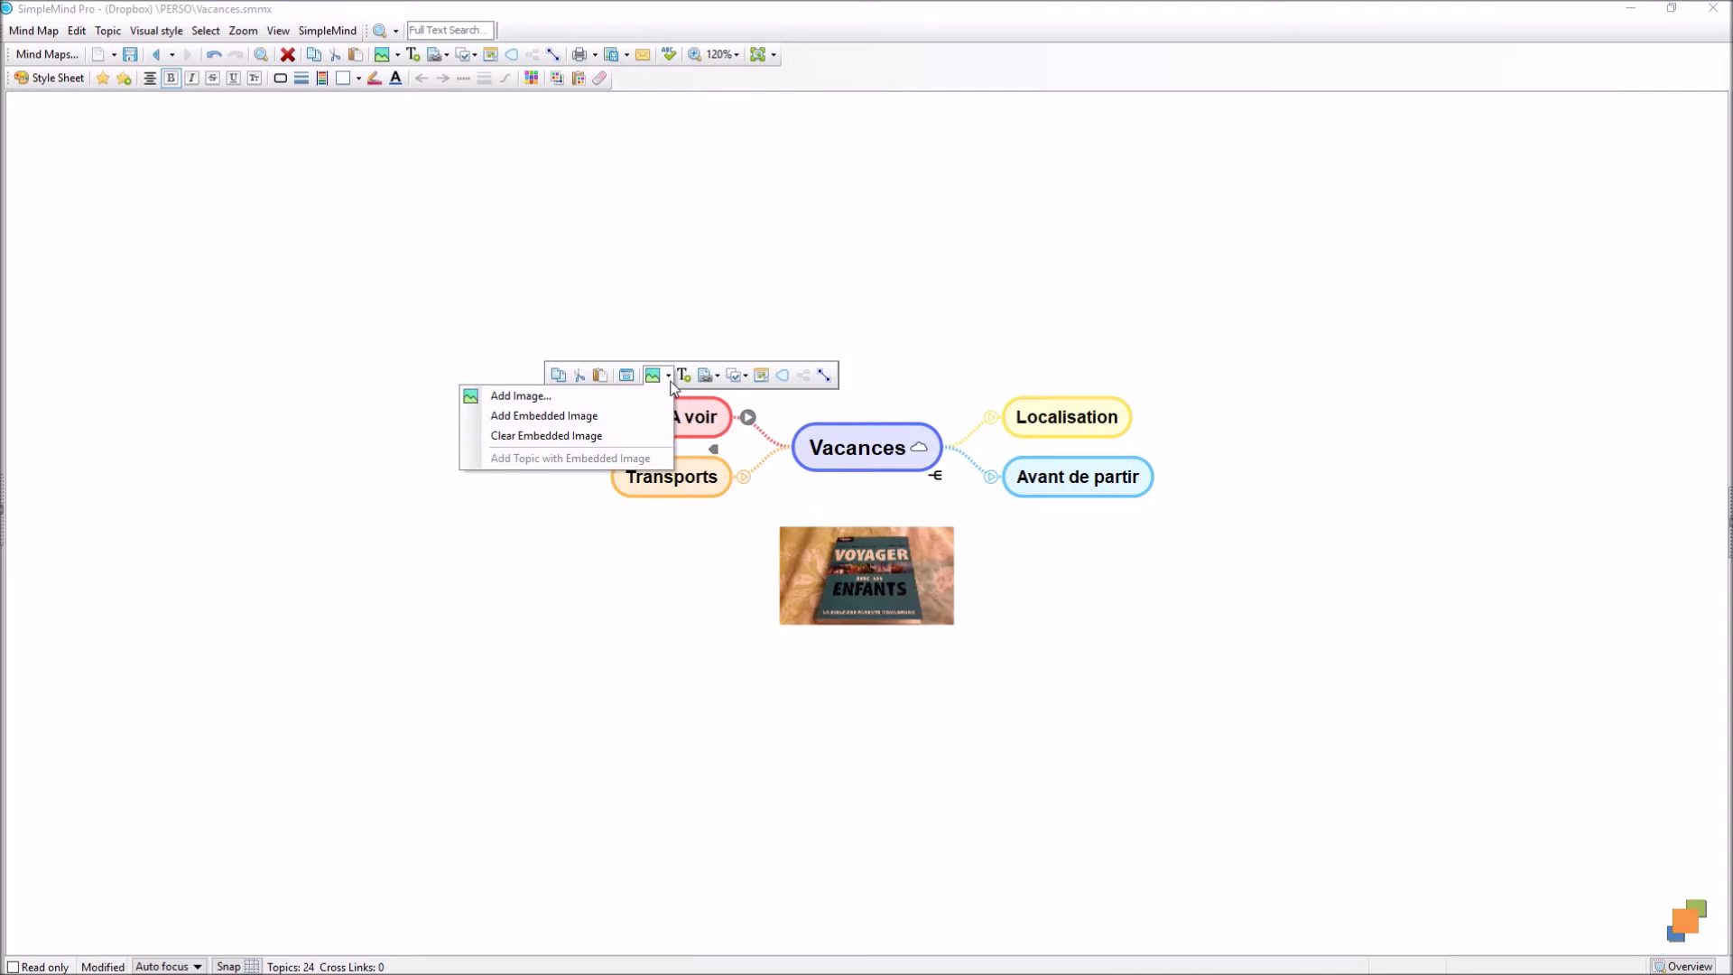
left_click(858, 611)
left_click(668, 376)
left_click(668, 375)
left_click(685, 377)
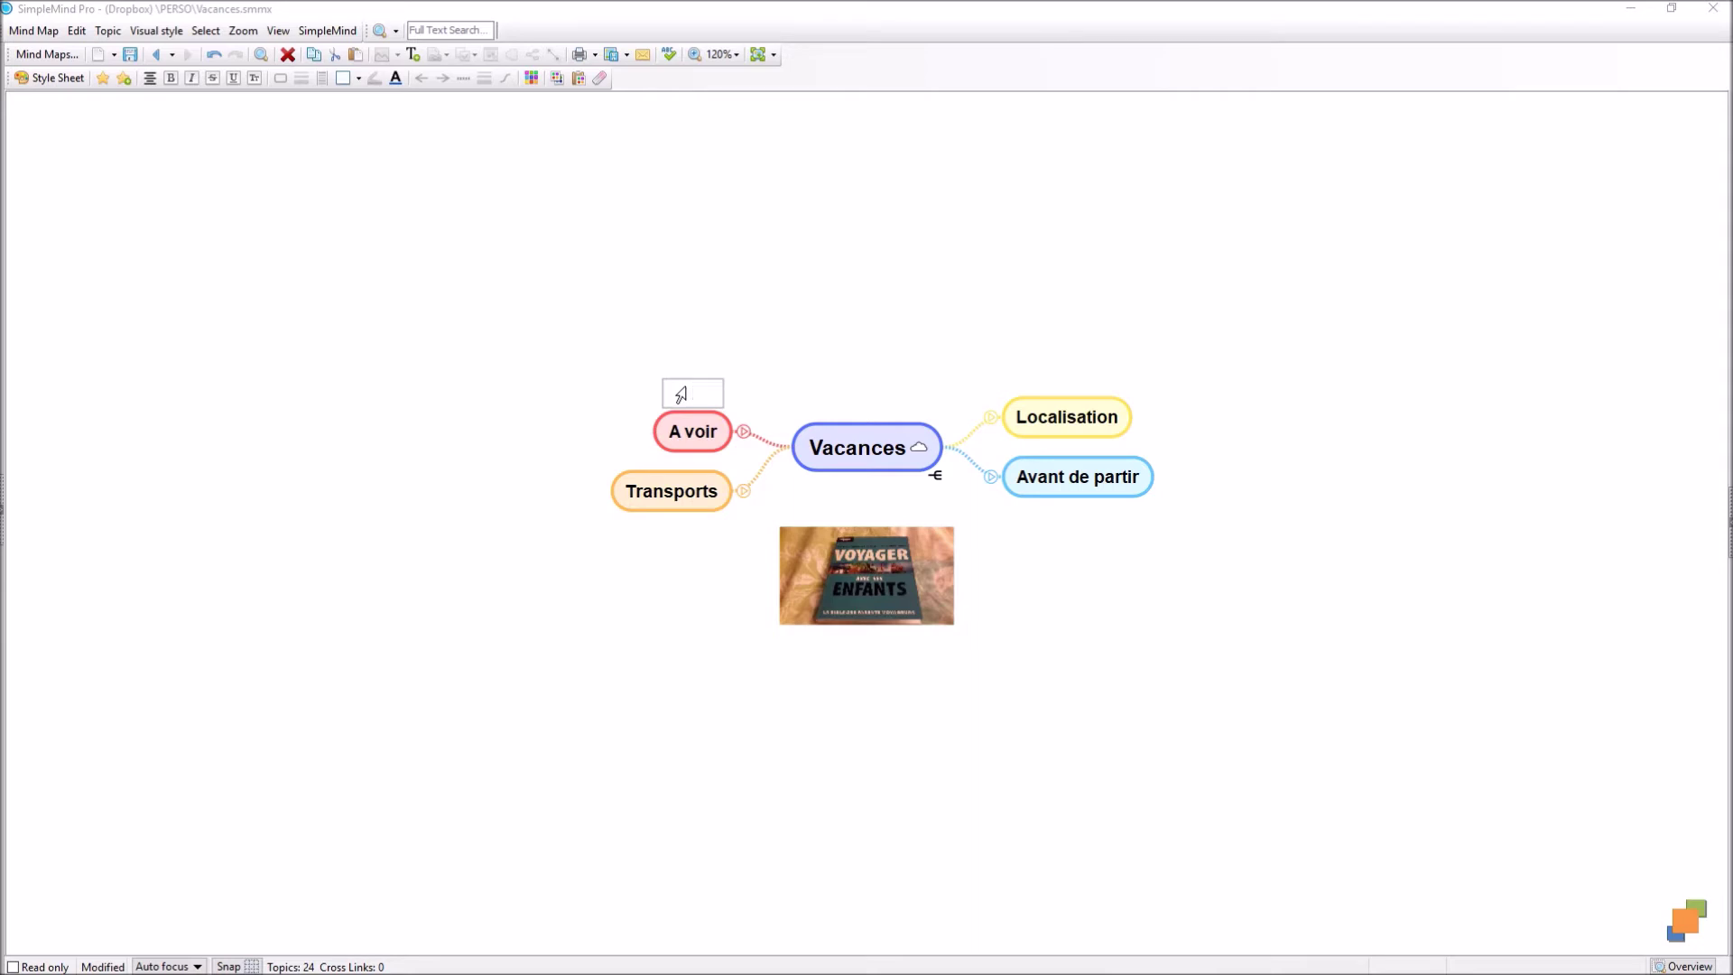
left_click(658, 414)
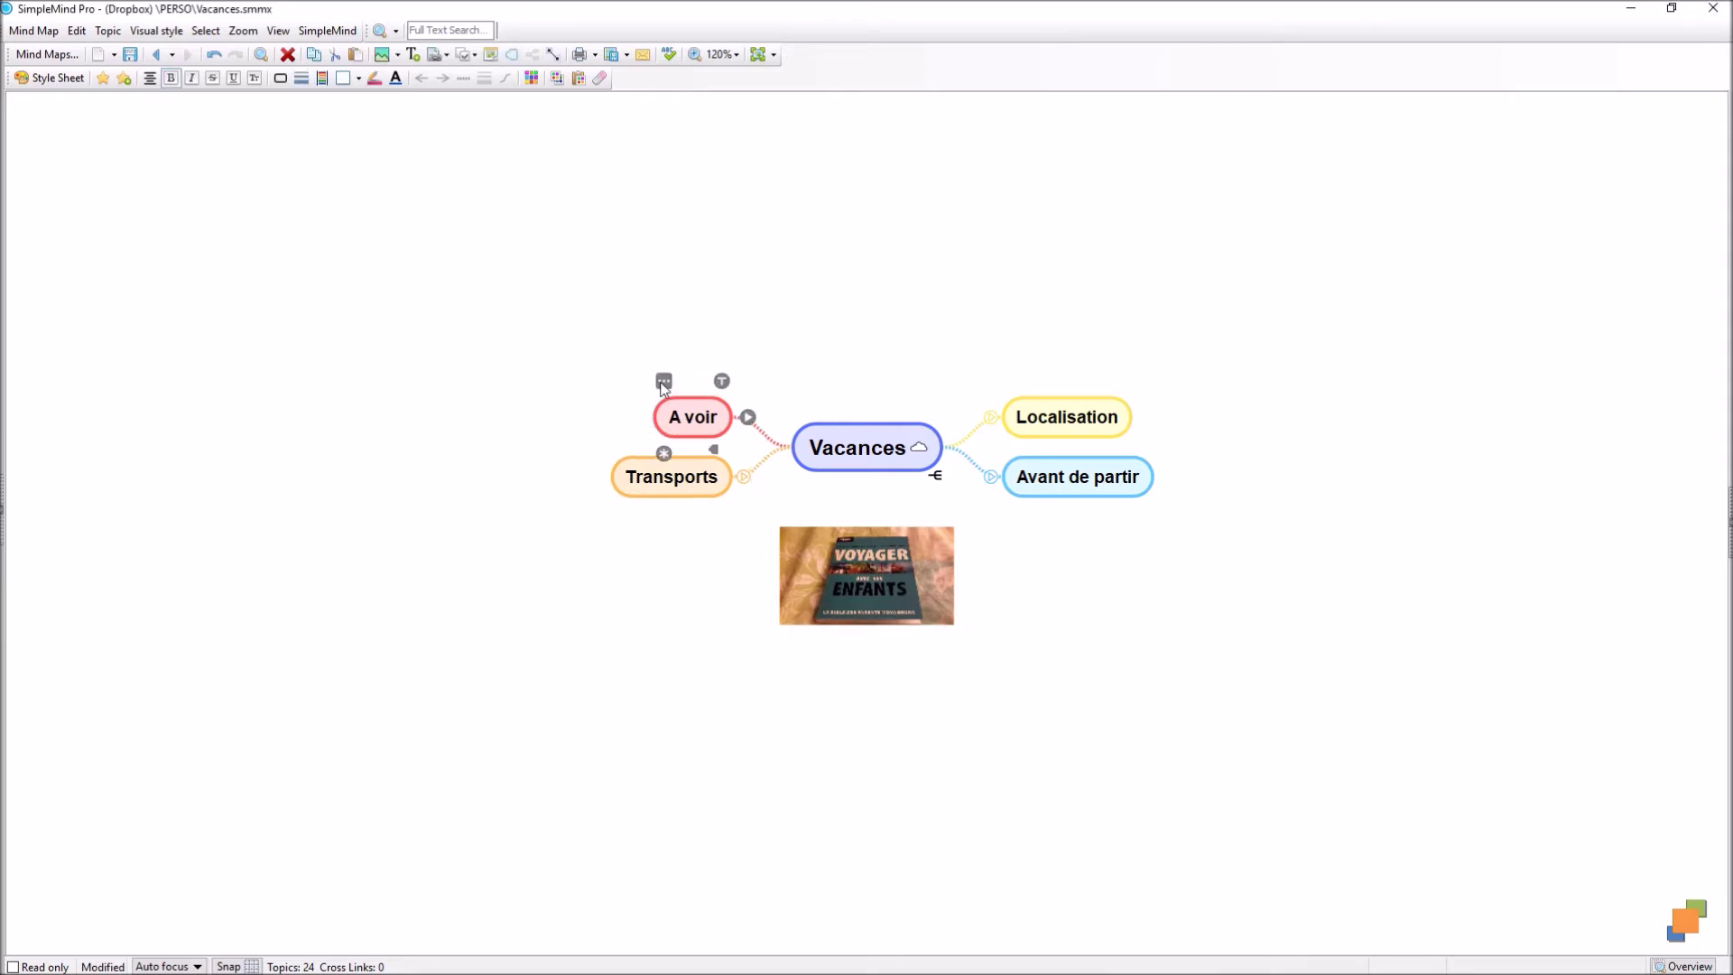
Step: Examine the hyperlink options and the checkbox and progress bar options for the A voir topic
left_click(664, 380)
left_click(714, 375)
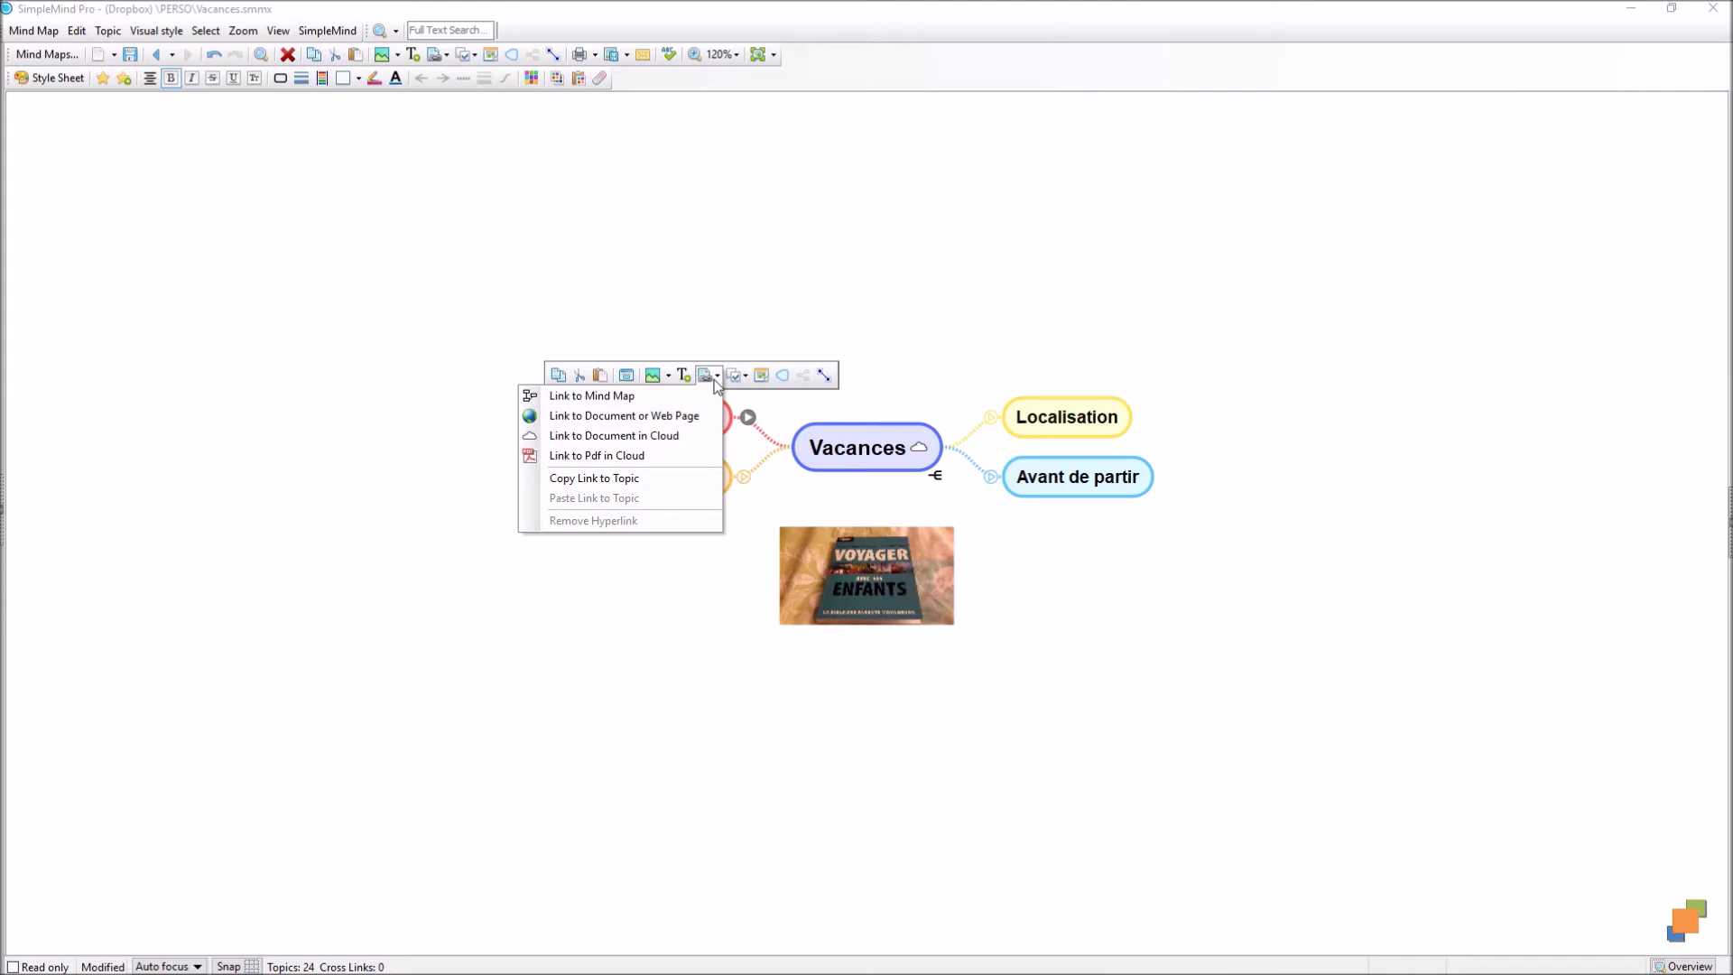
left_click(736, 375)
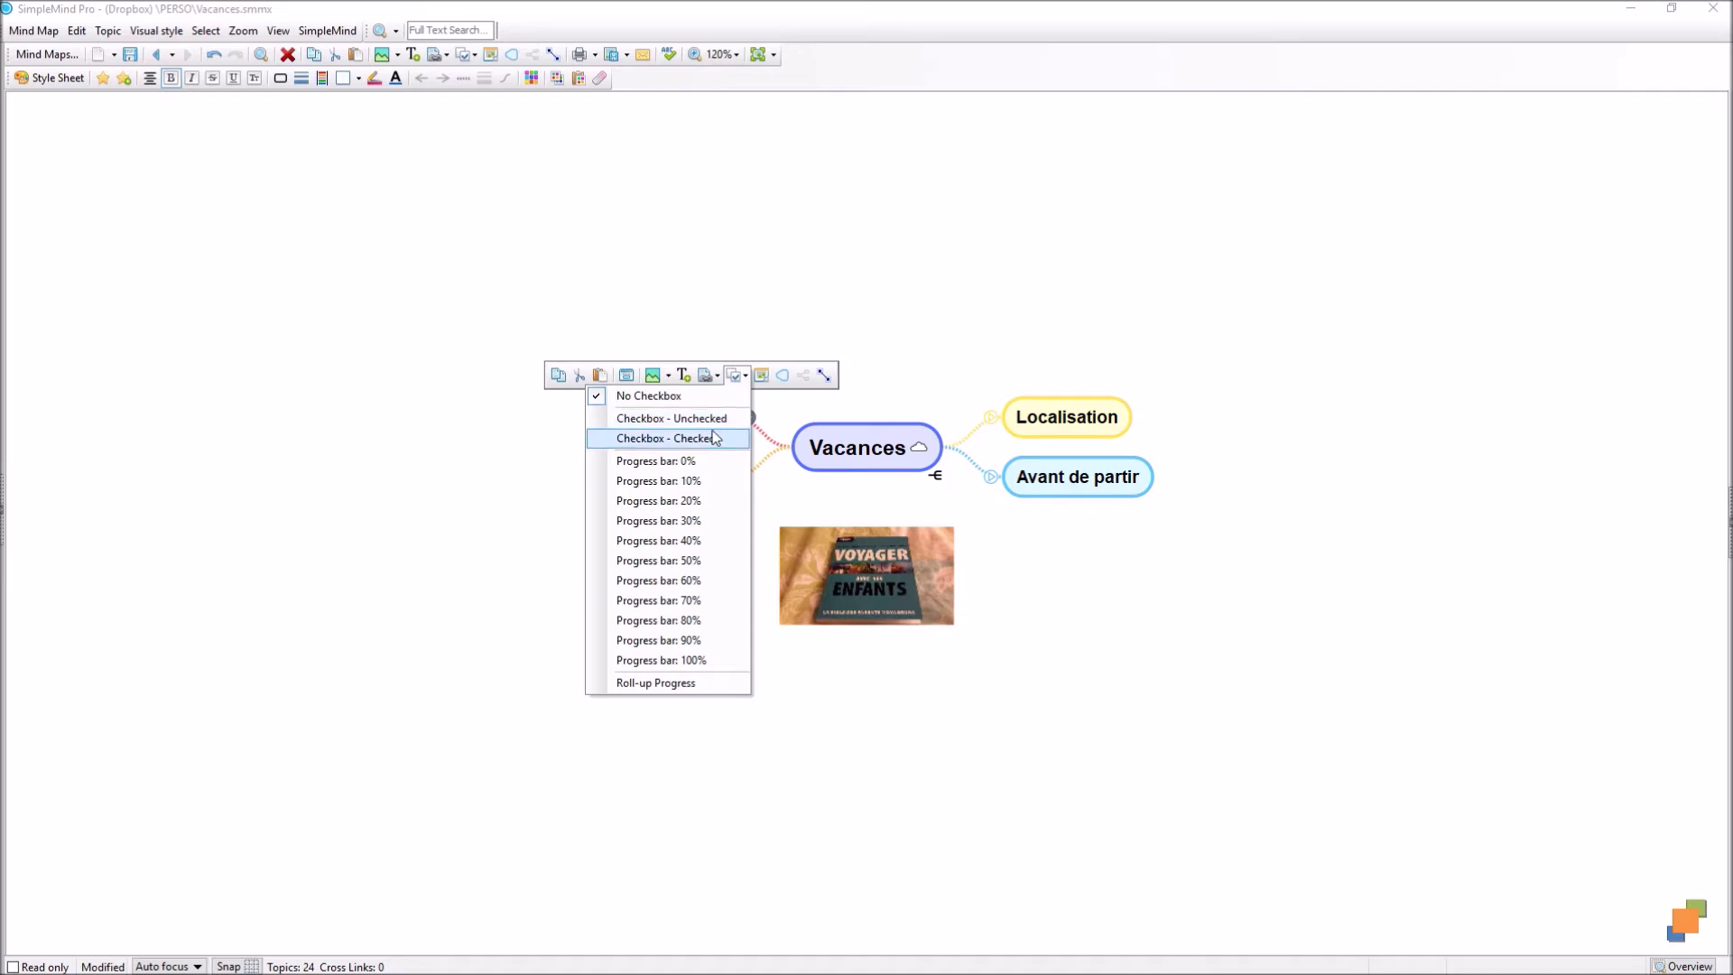
left_click(767, 383)
left_click(766, 383)
left_click(760, 456)
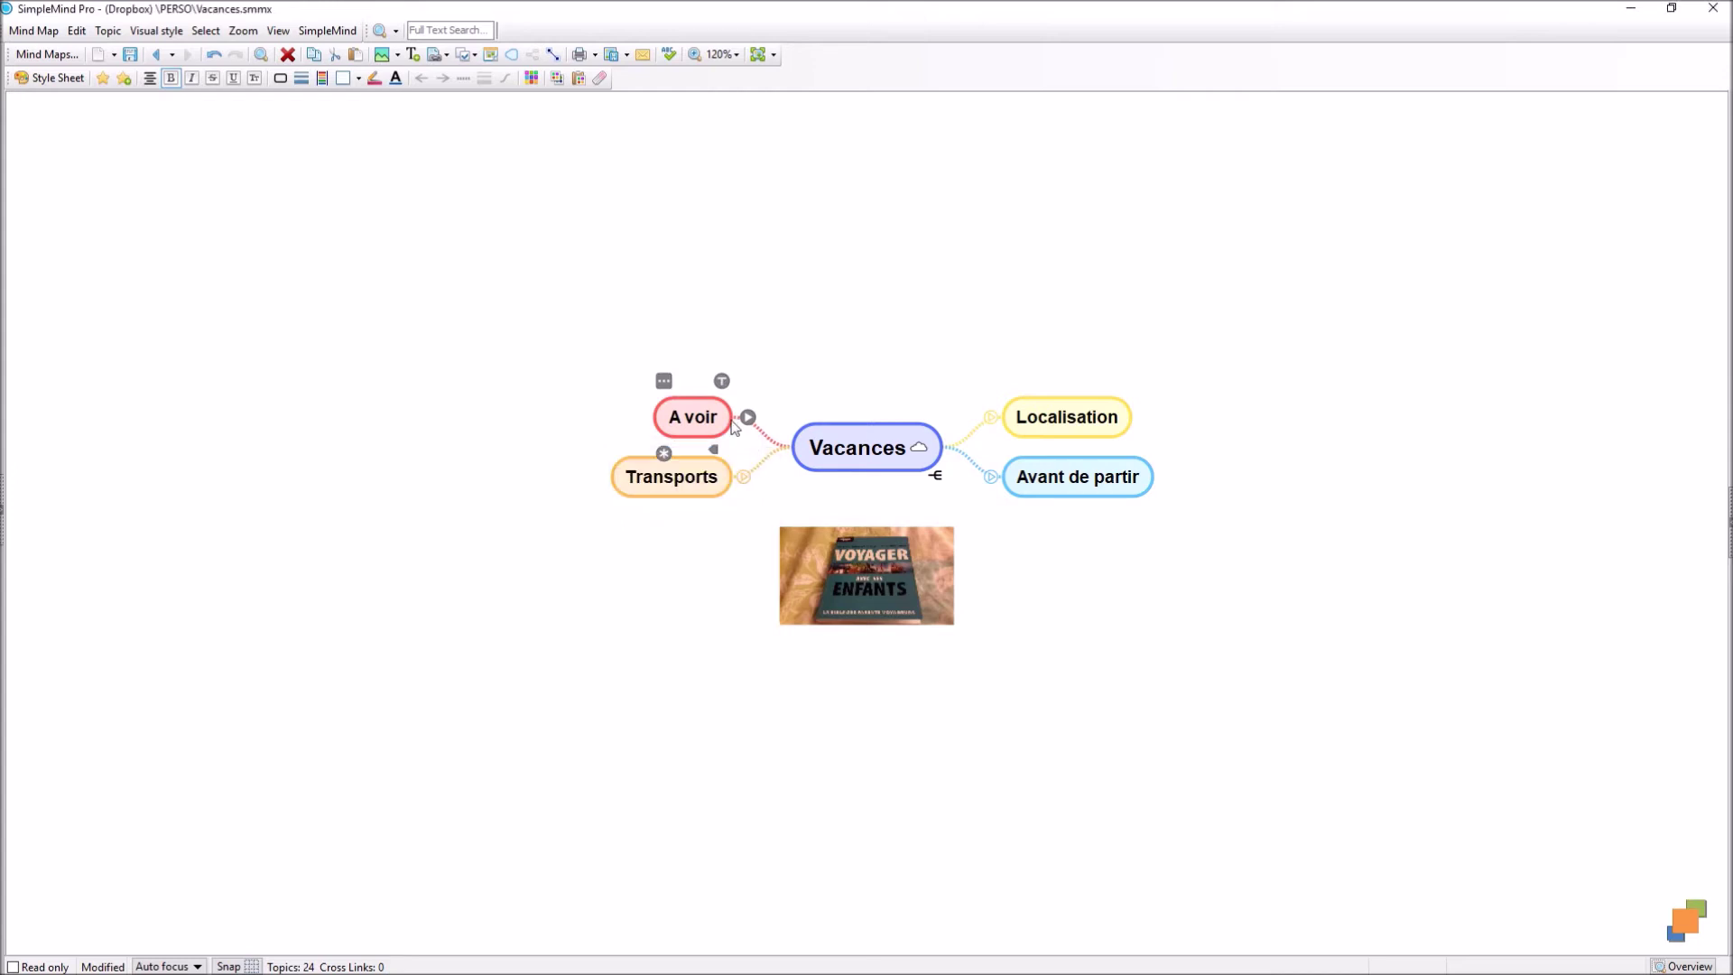
Step: Try out a cross link from the A voir topic to Localisation and undo it
mouse_move(782, 378)
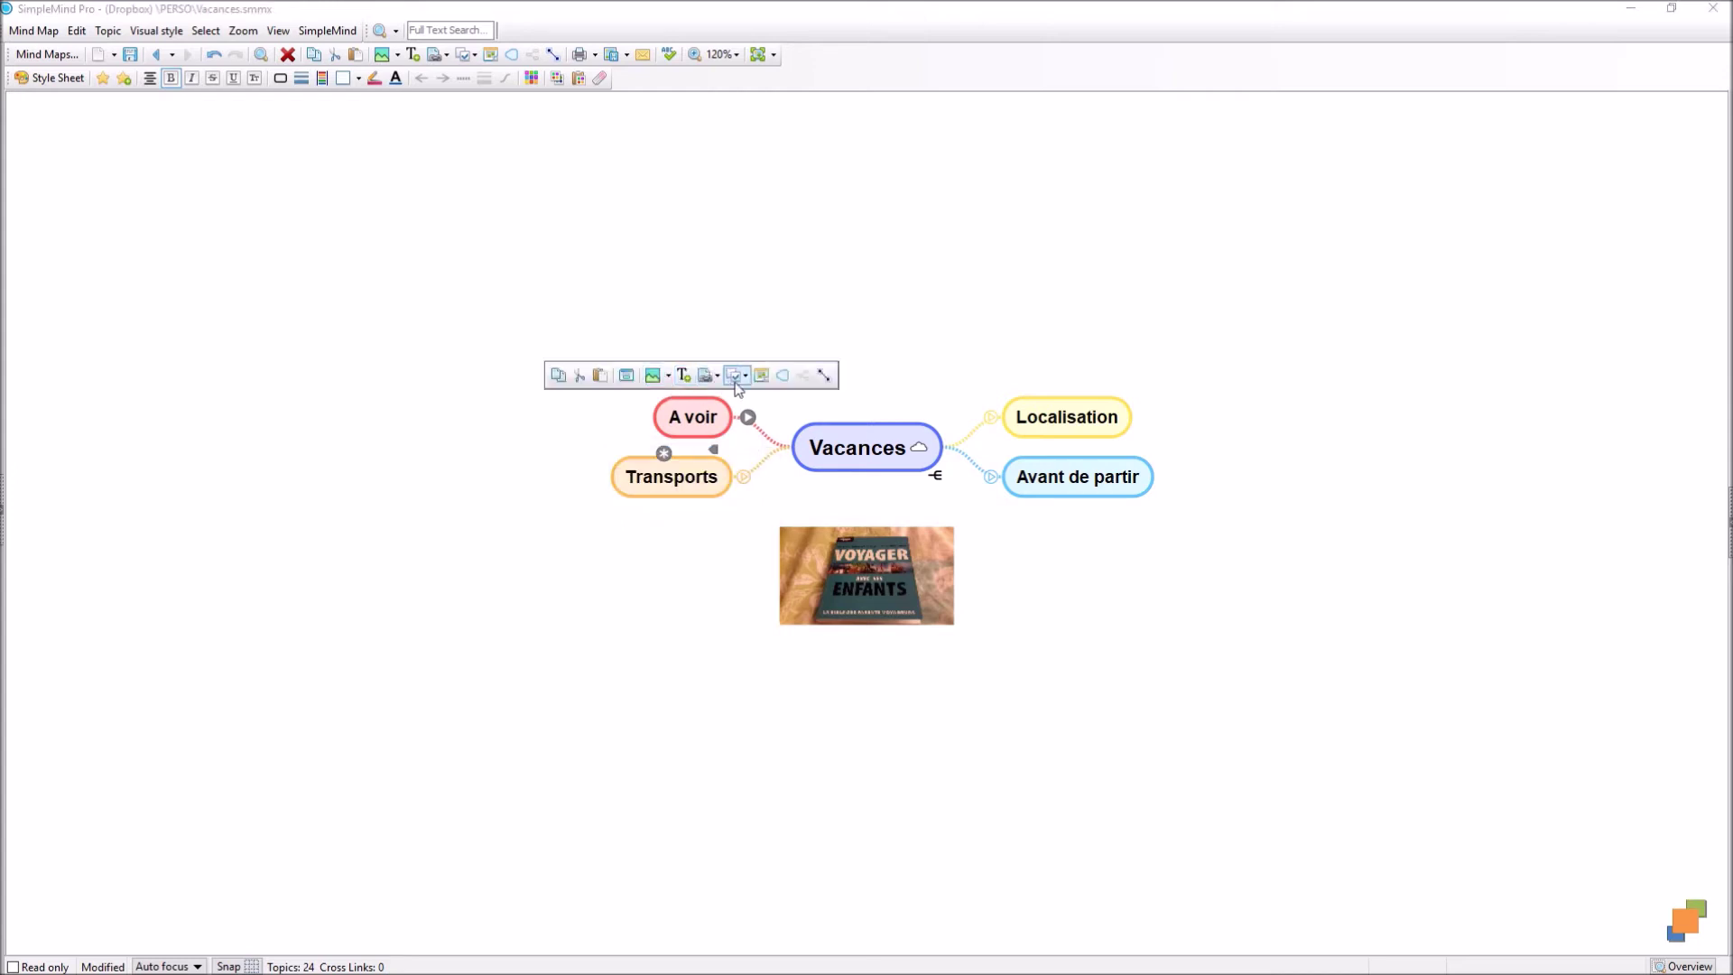
left_click(825, 376)
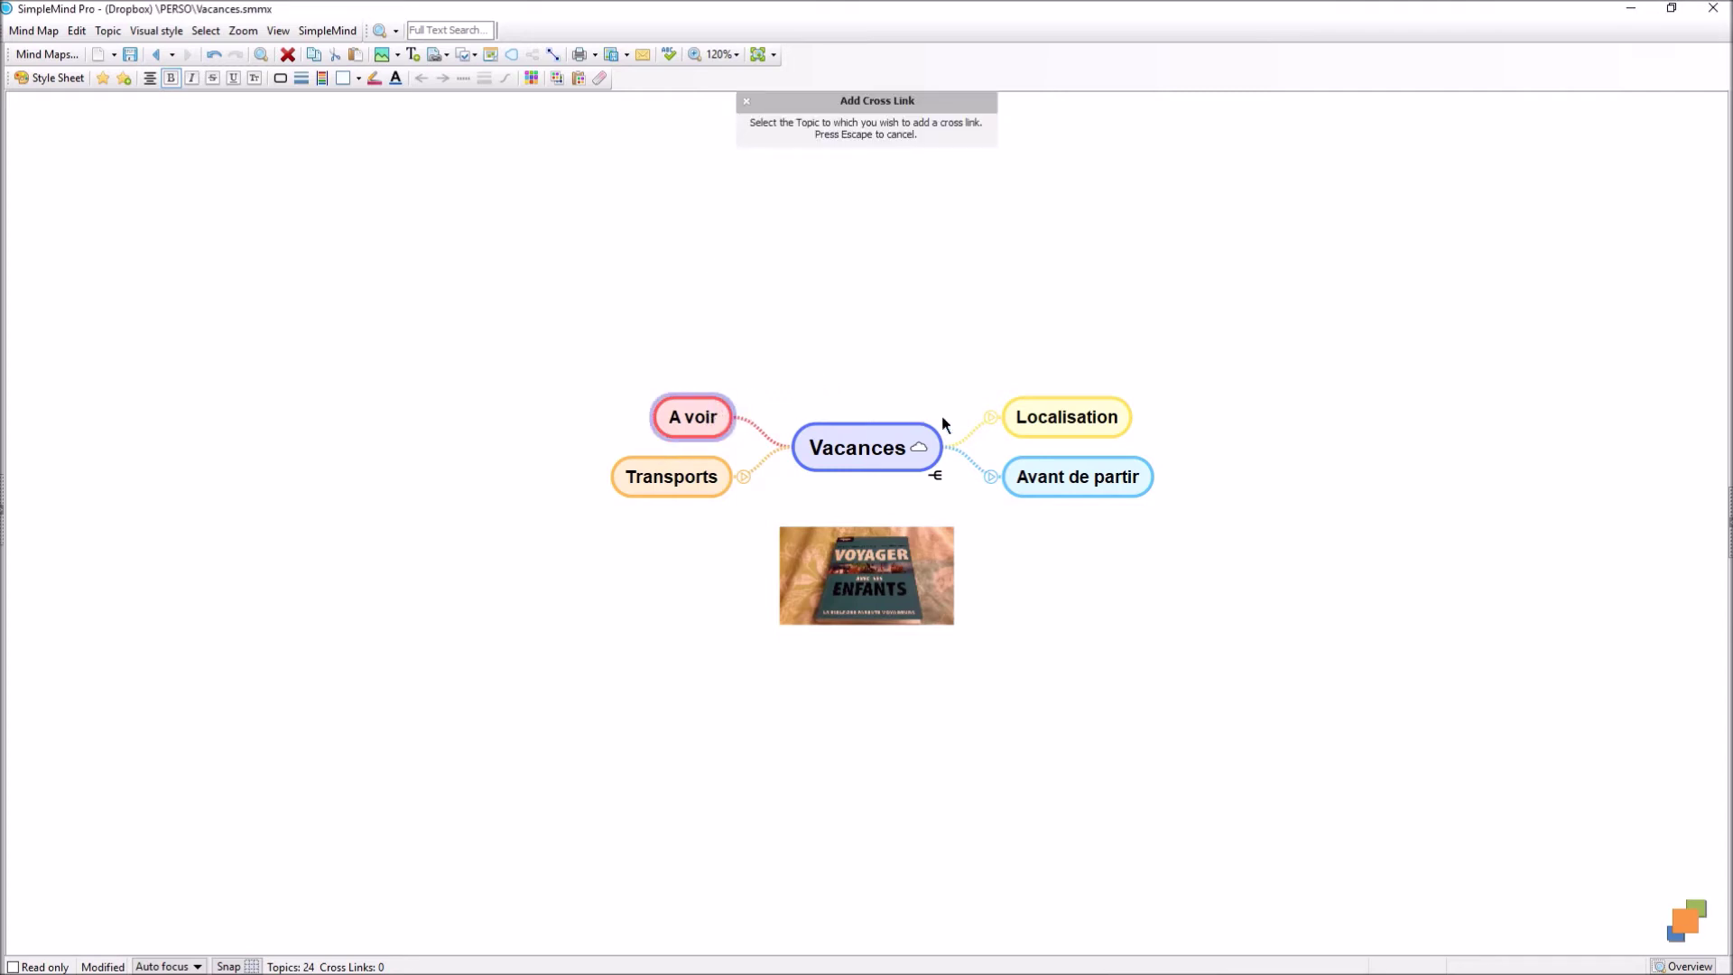
left_click(1063, 422)
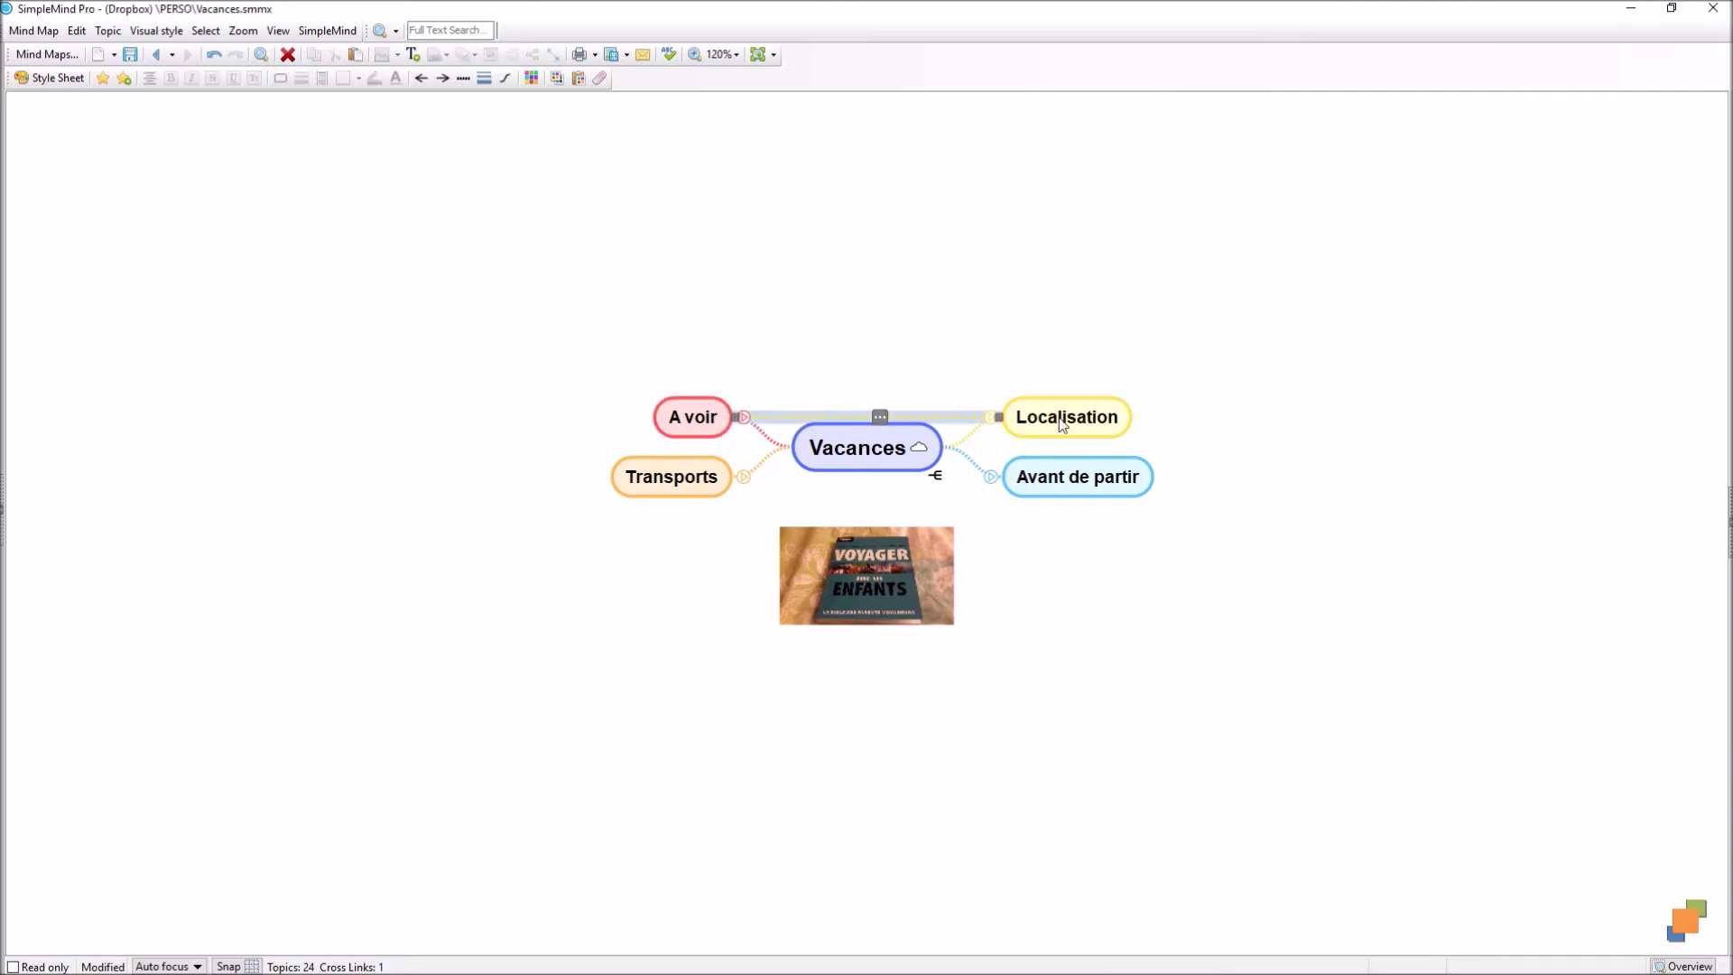
left_click(881, 418)
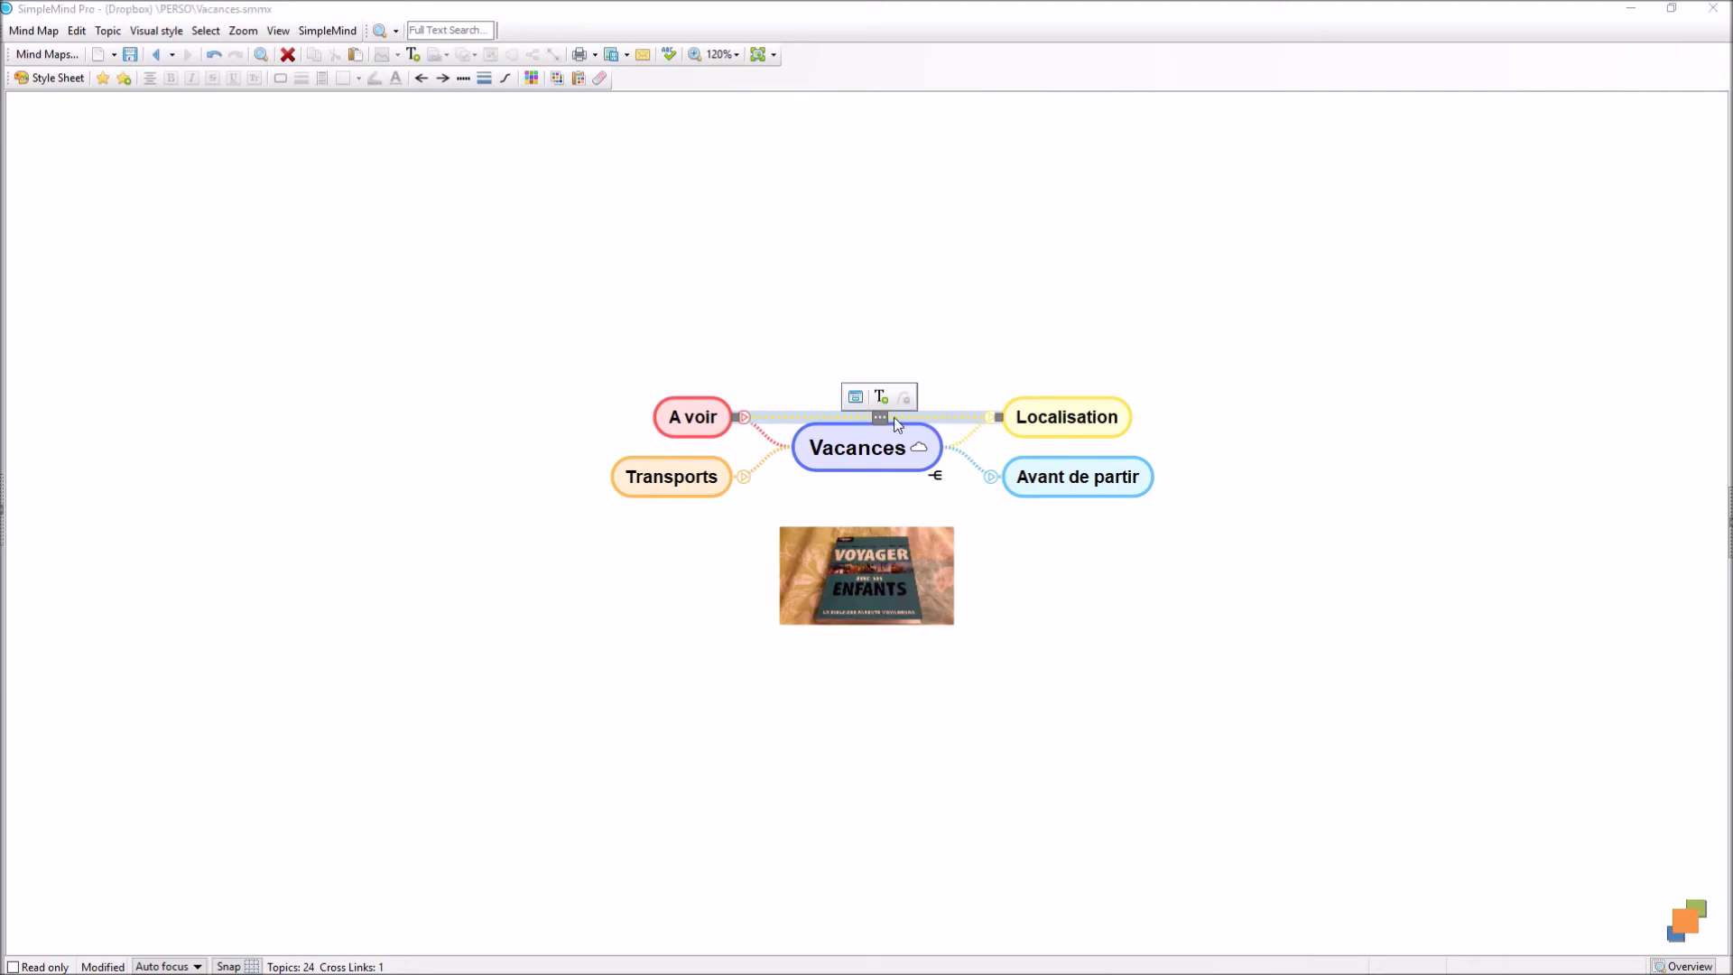
left_click(213, 55)
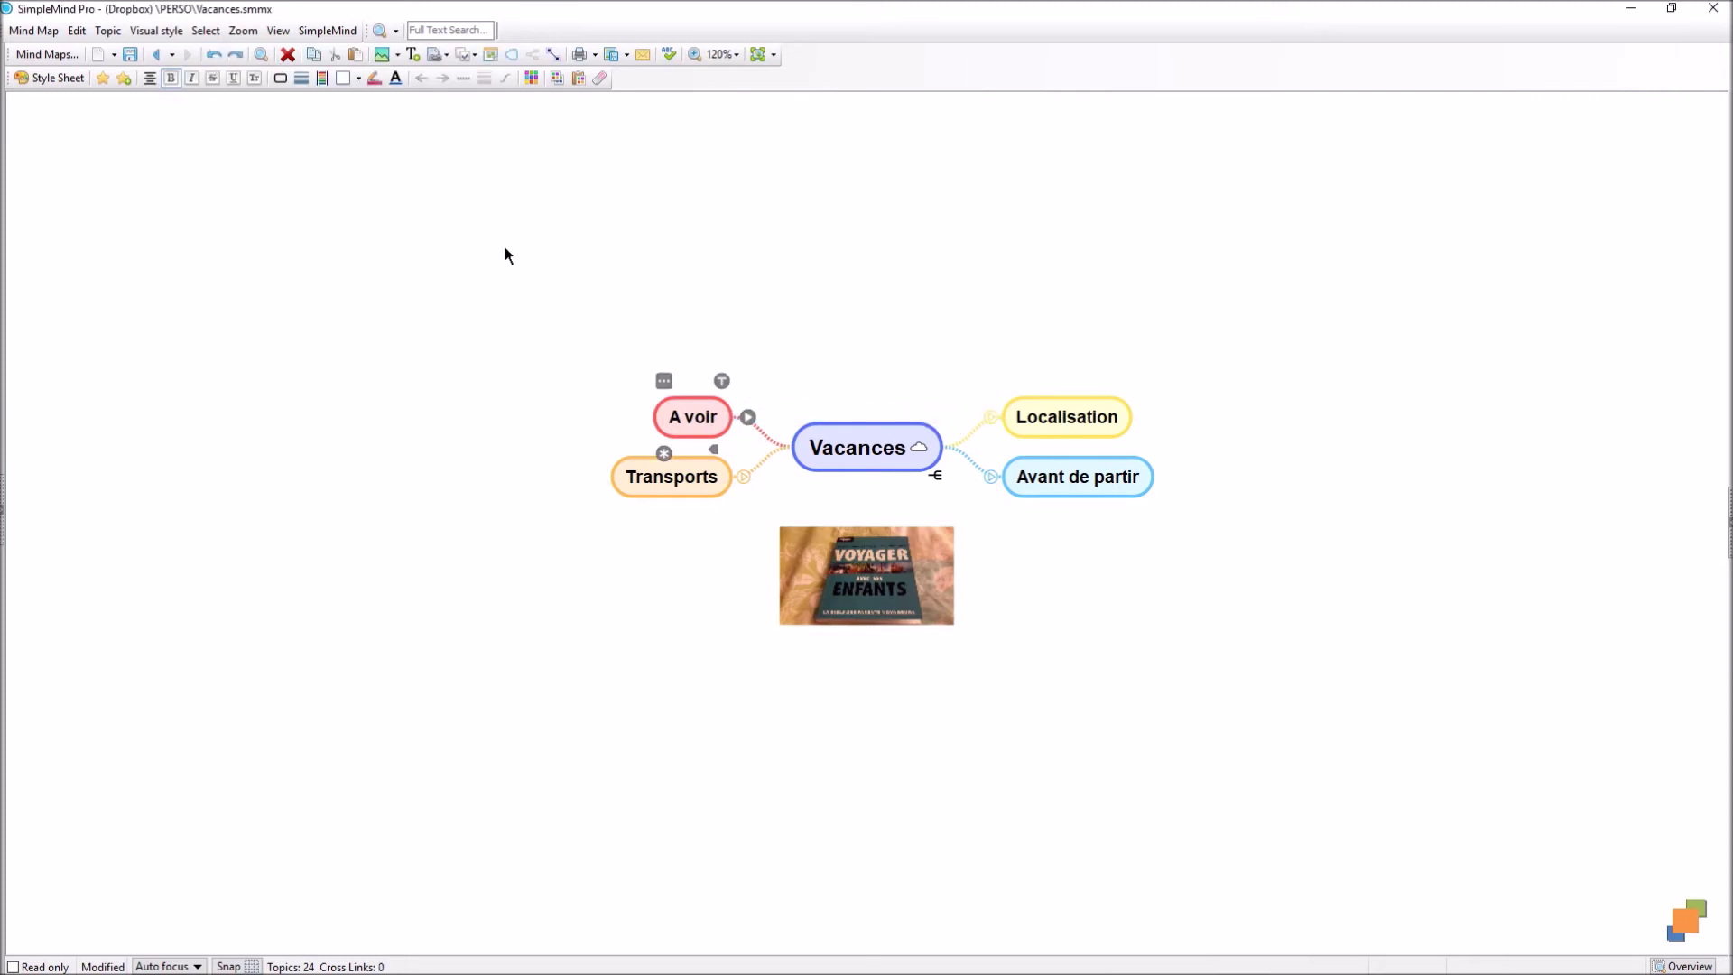
Step: Expand the A voir branch with a group border around it, and expand the Transports branch
left_click(748, 417)
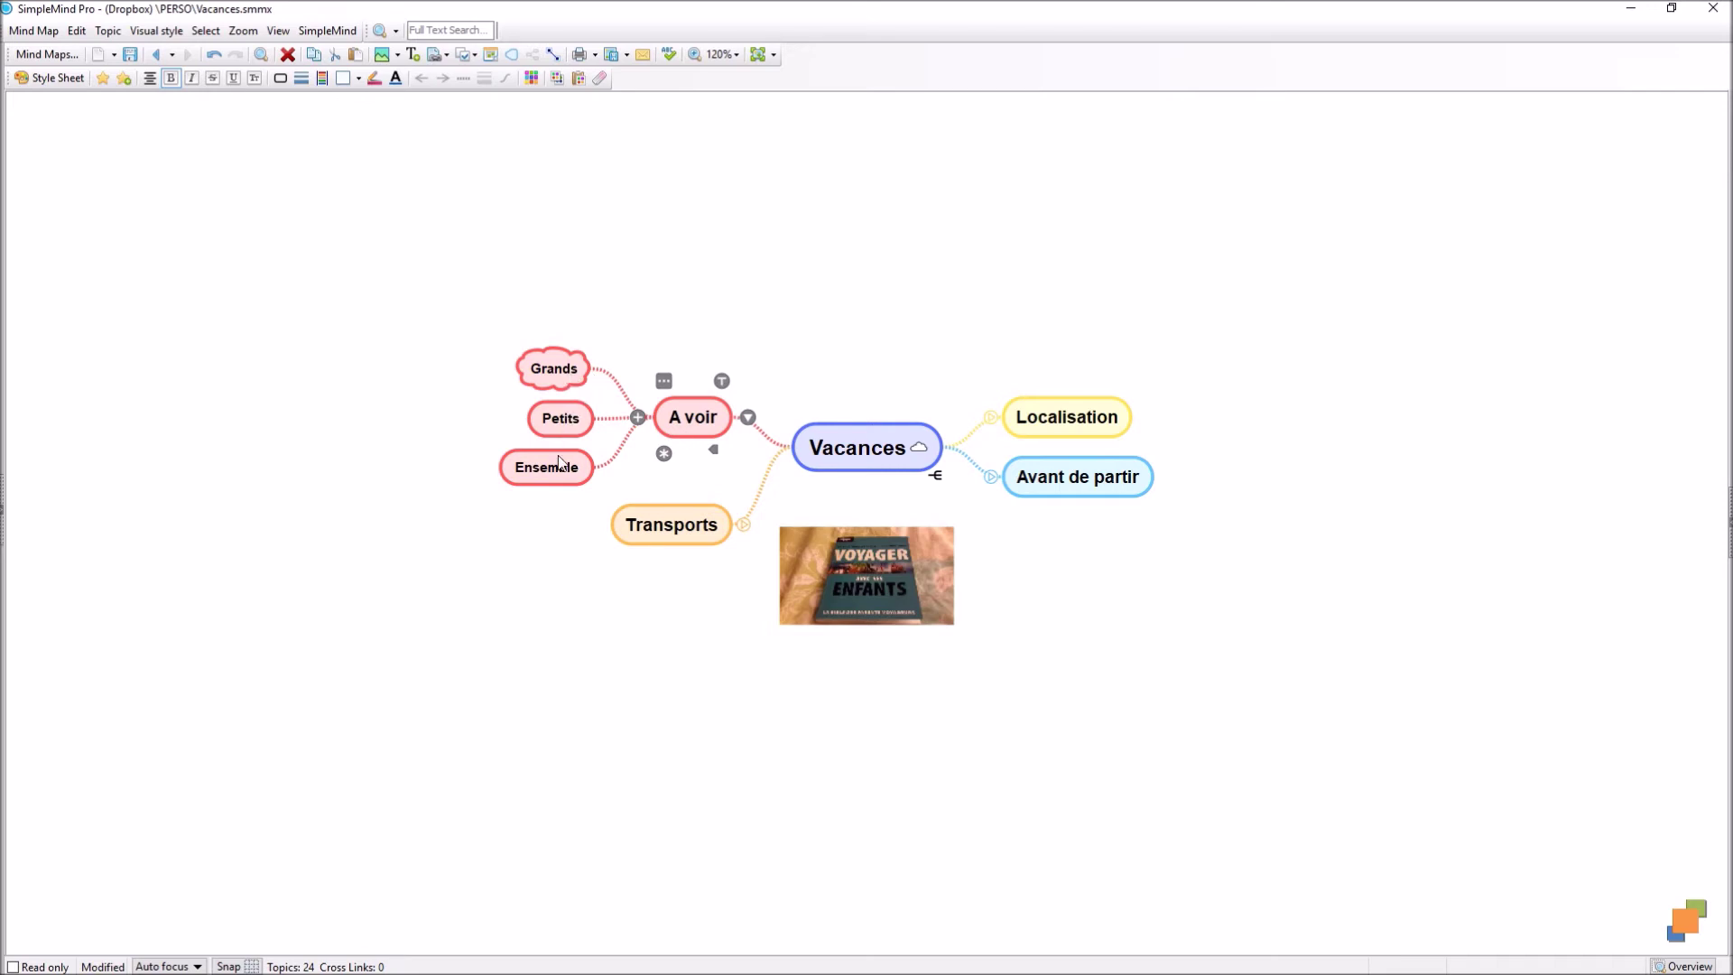
left_click(664, 382)
left_click(786, 373)
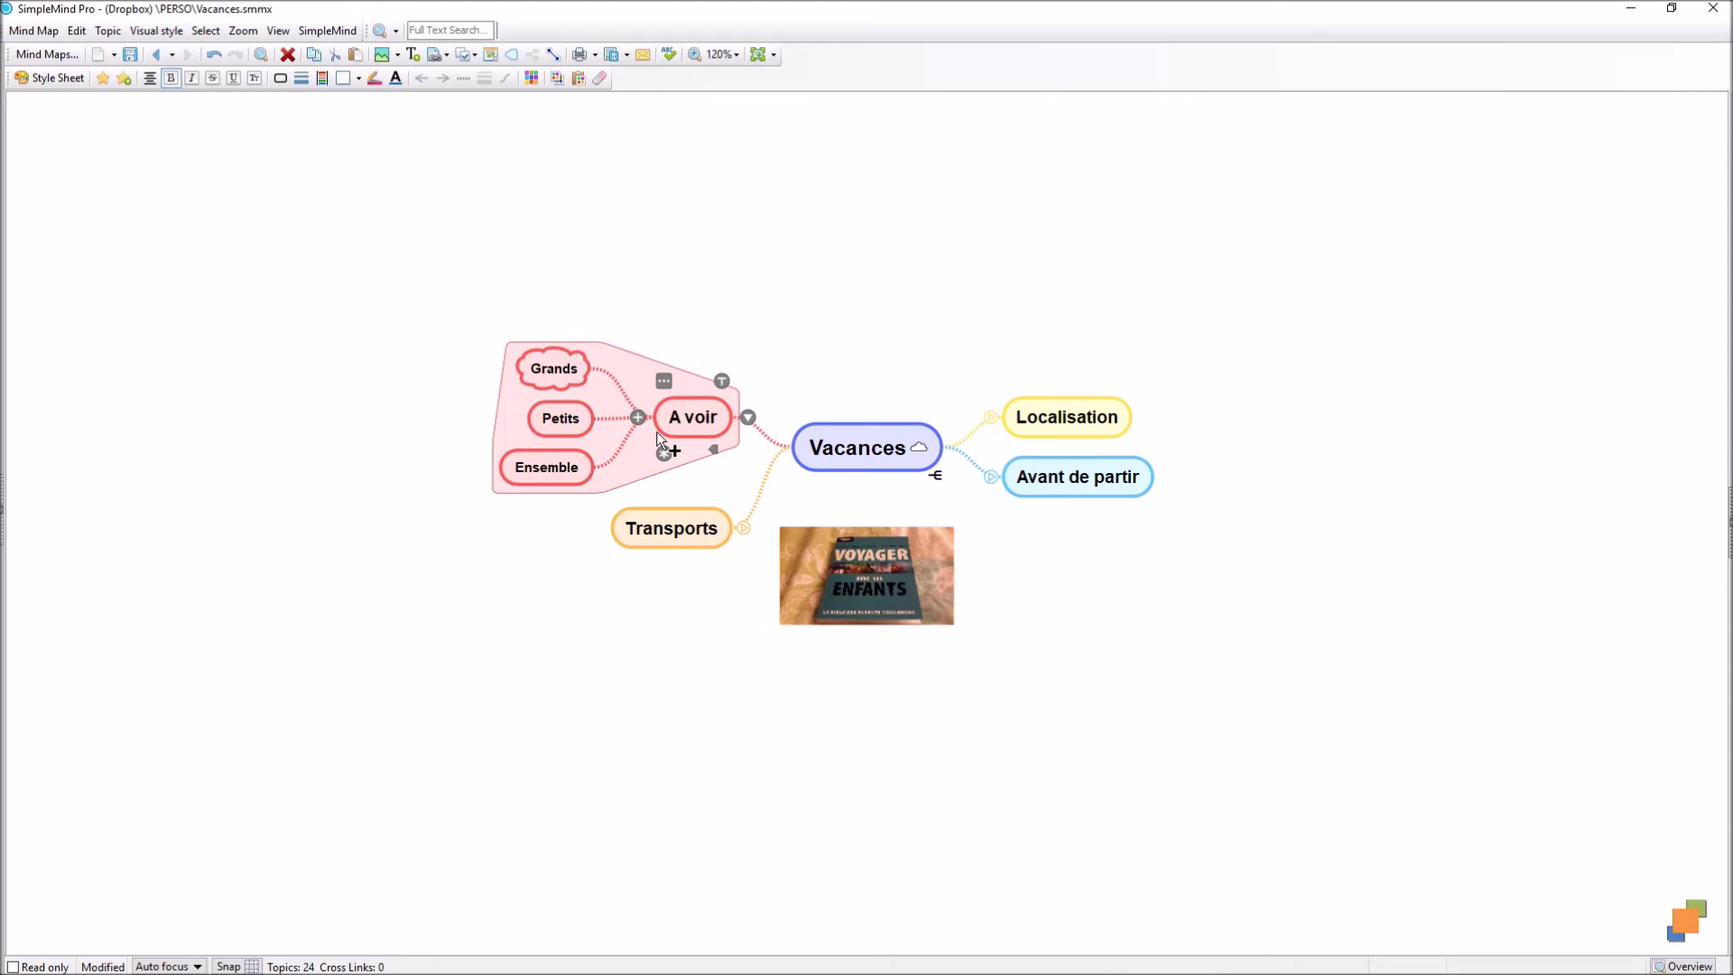
left_click(744, 528)
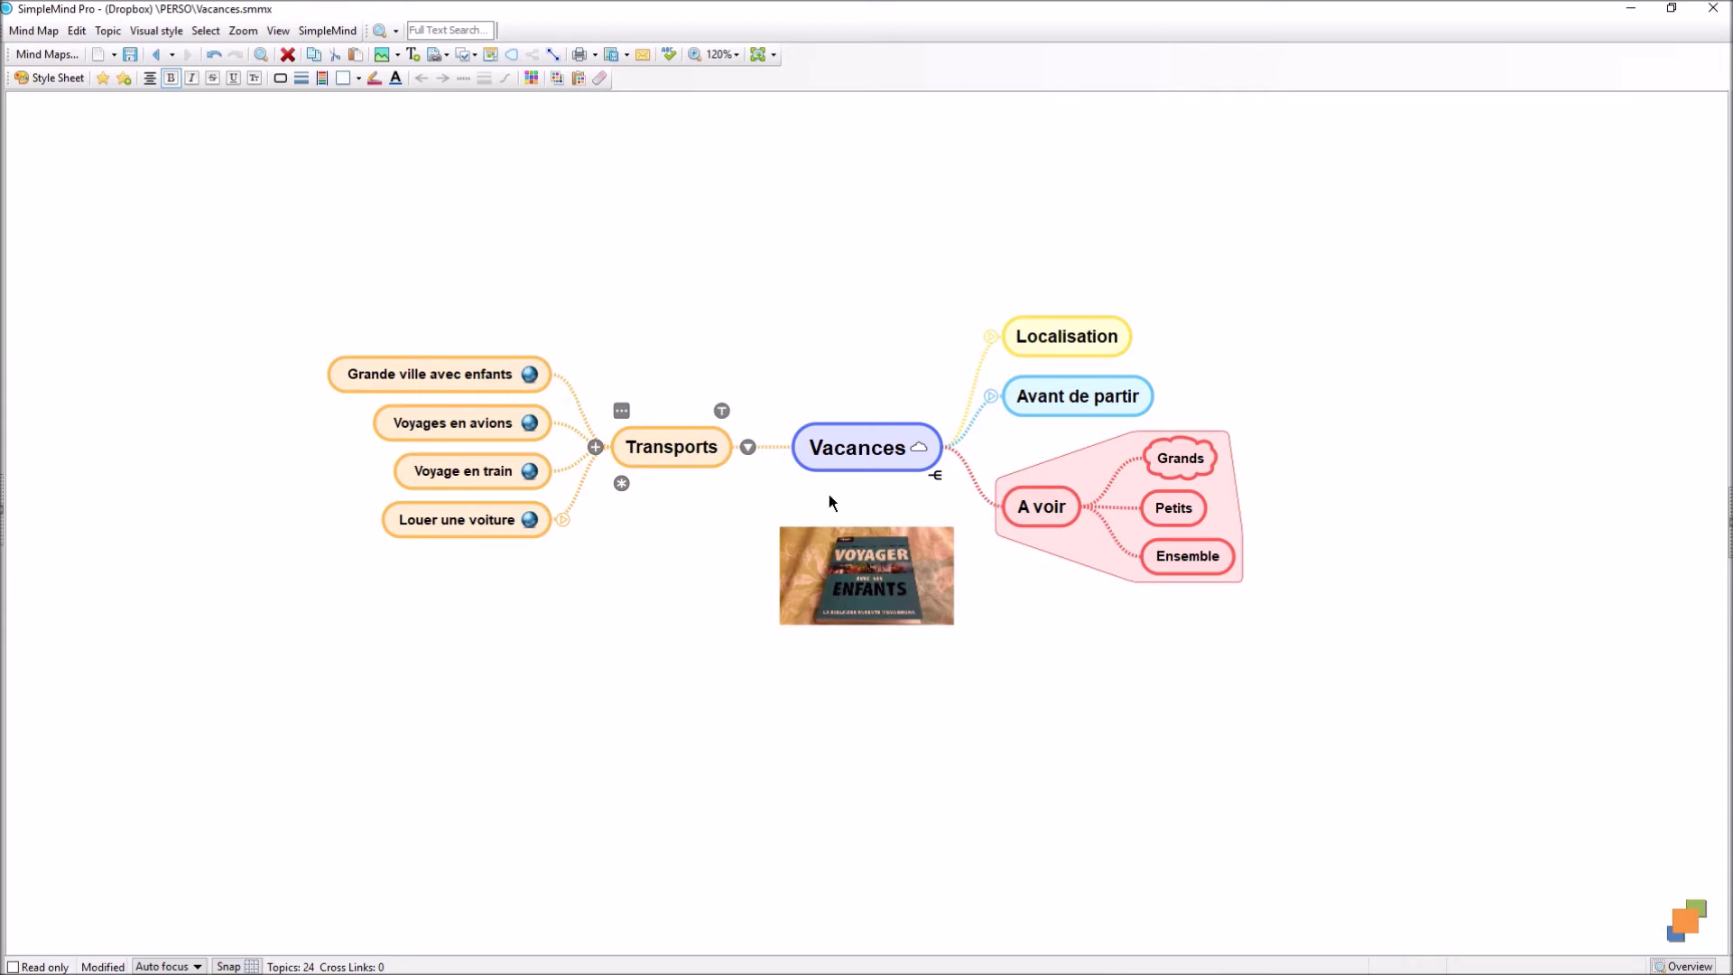
Step: View the PDF linked to the central topic Vacances, close it, and look over the topic's hyperlink options
left_click(905, 448)
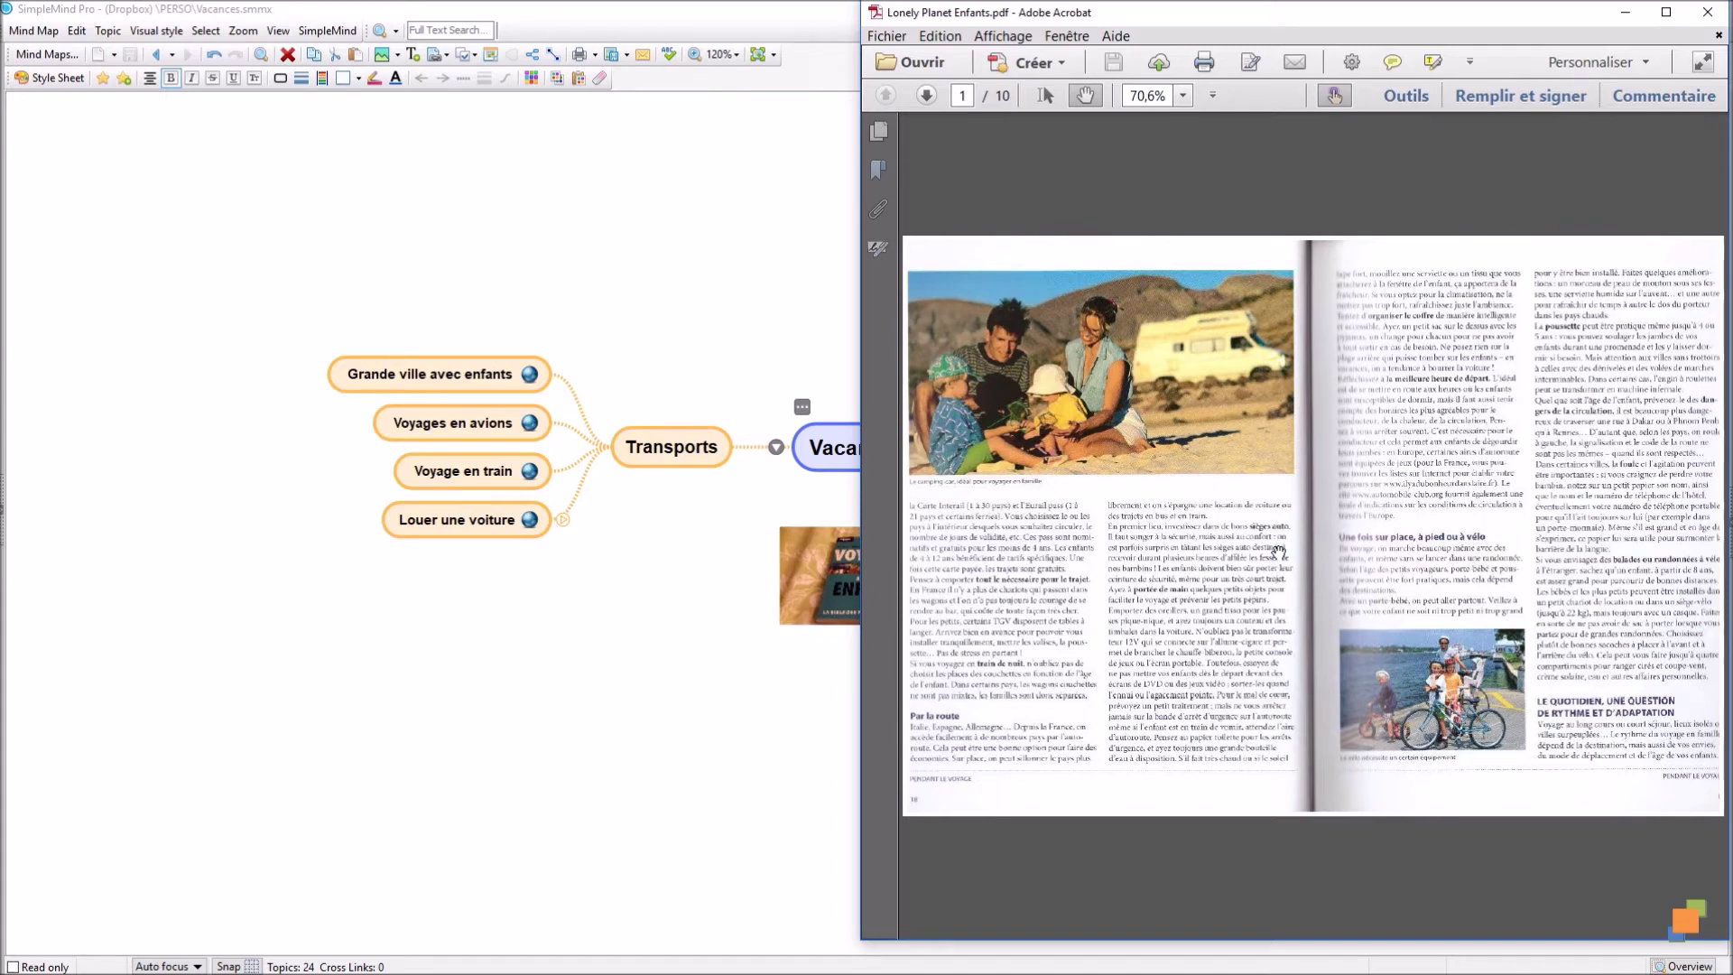
left_click(1720, 16)
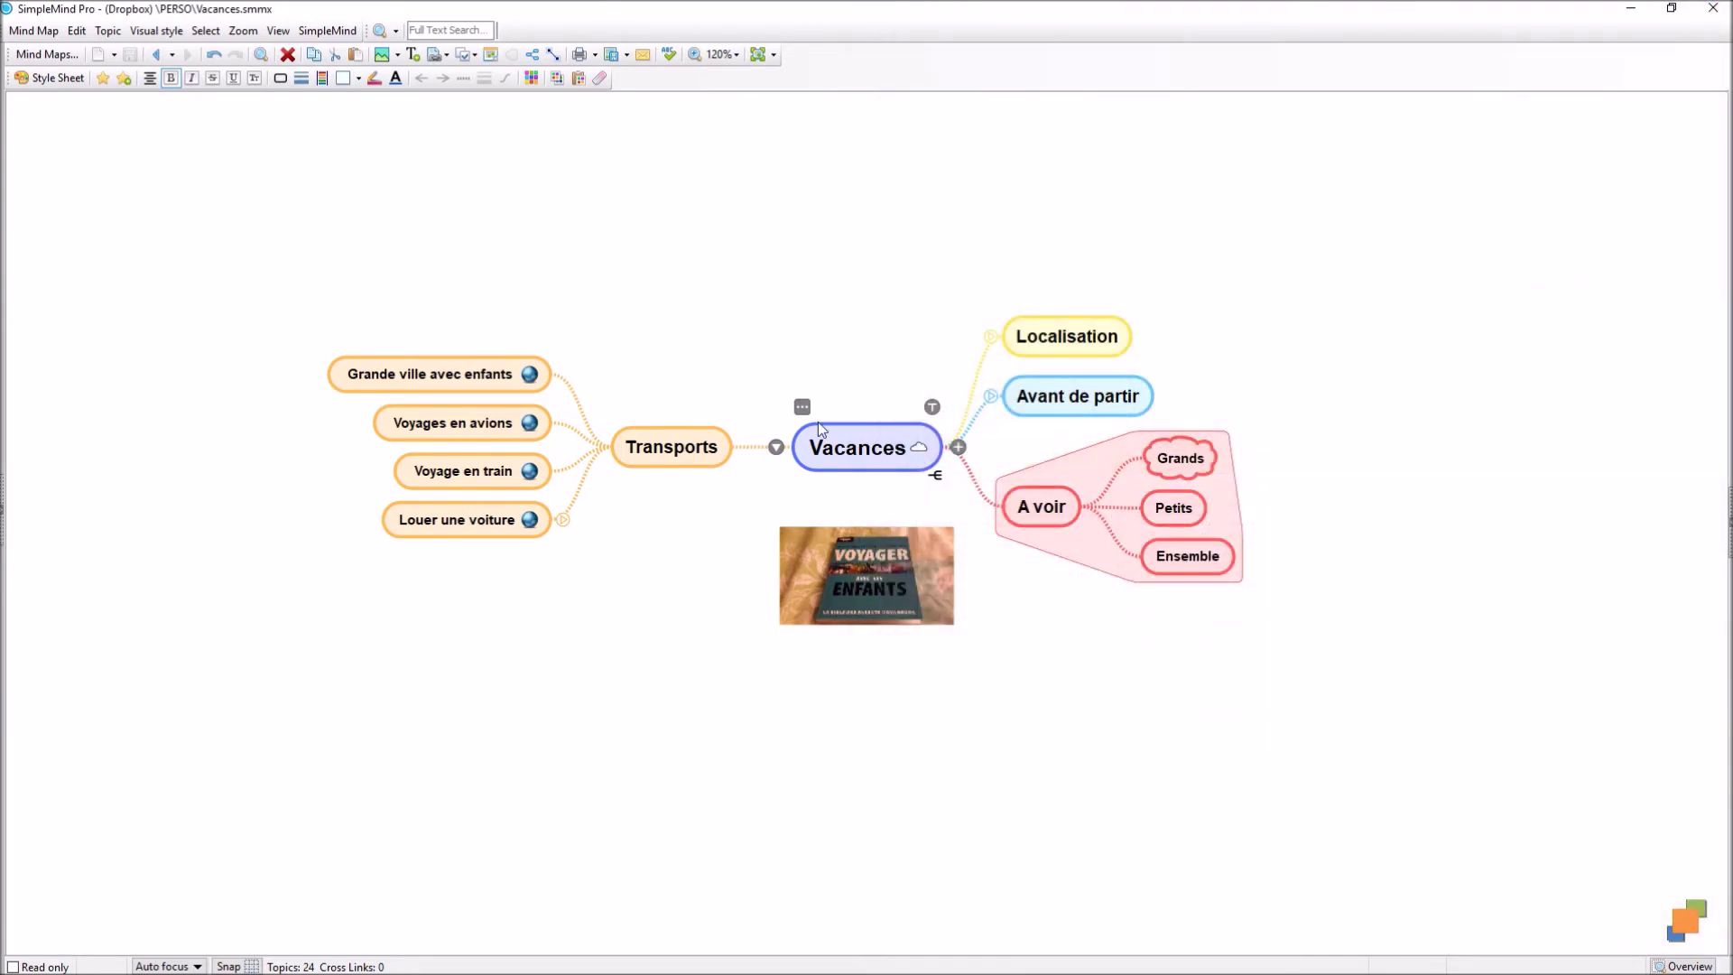
left_click(802, 408)
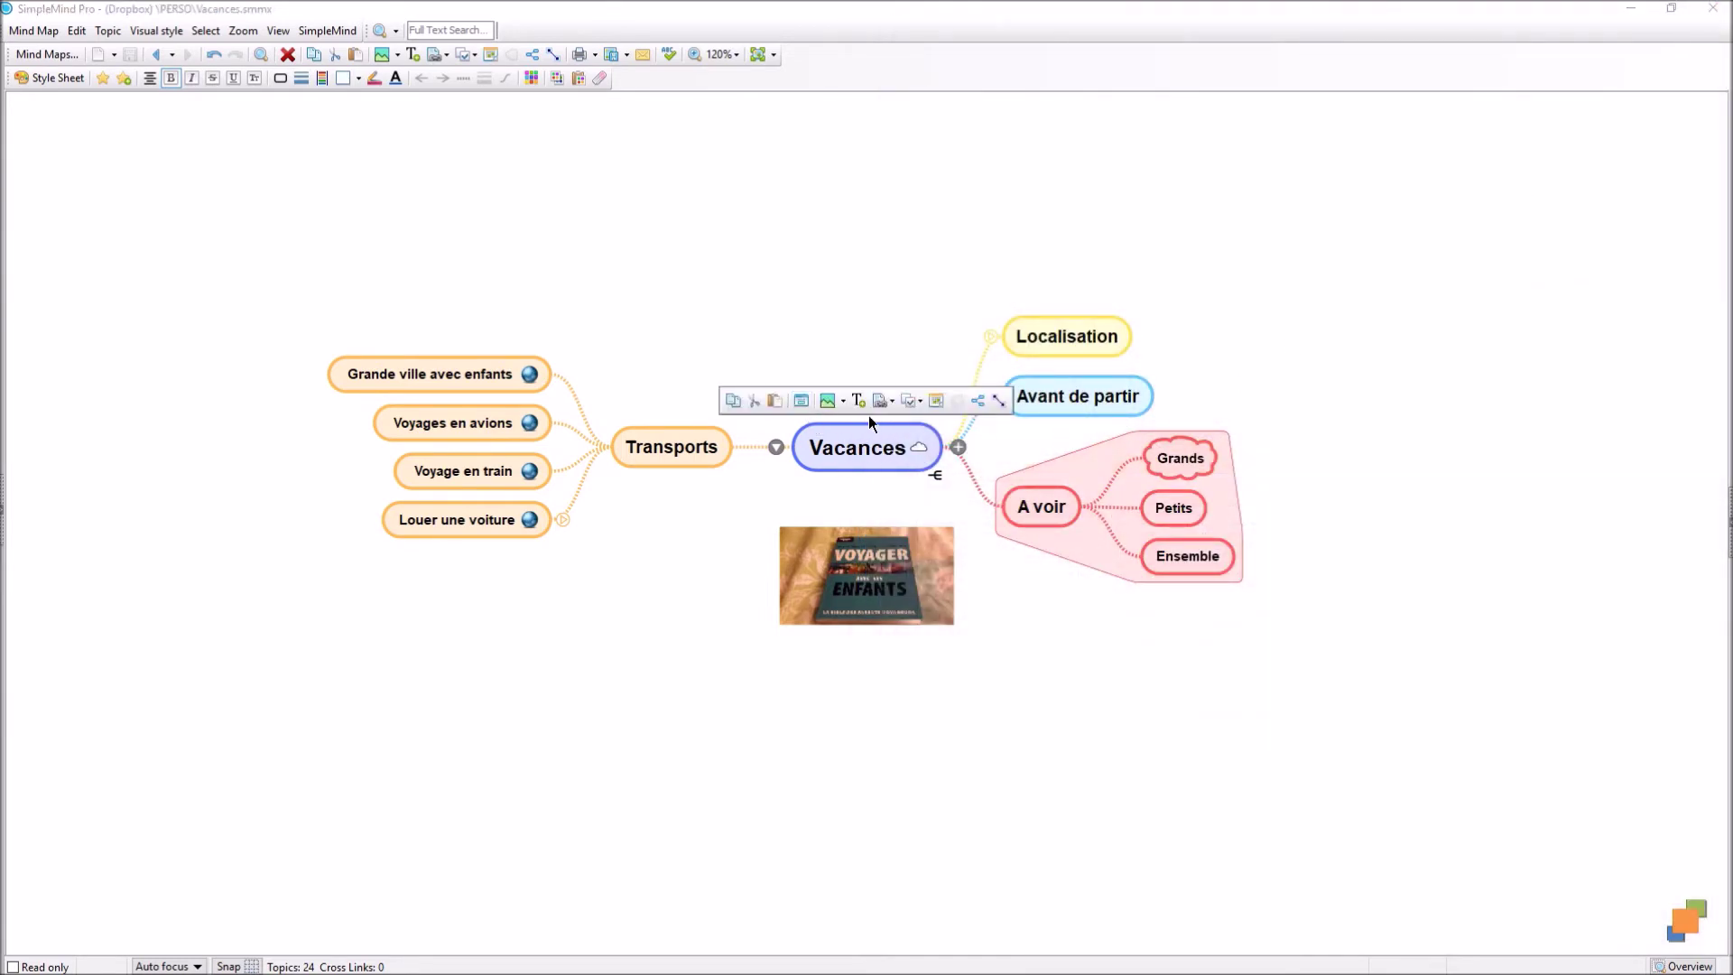
left_click(892, 405)
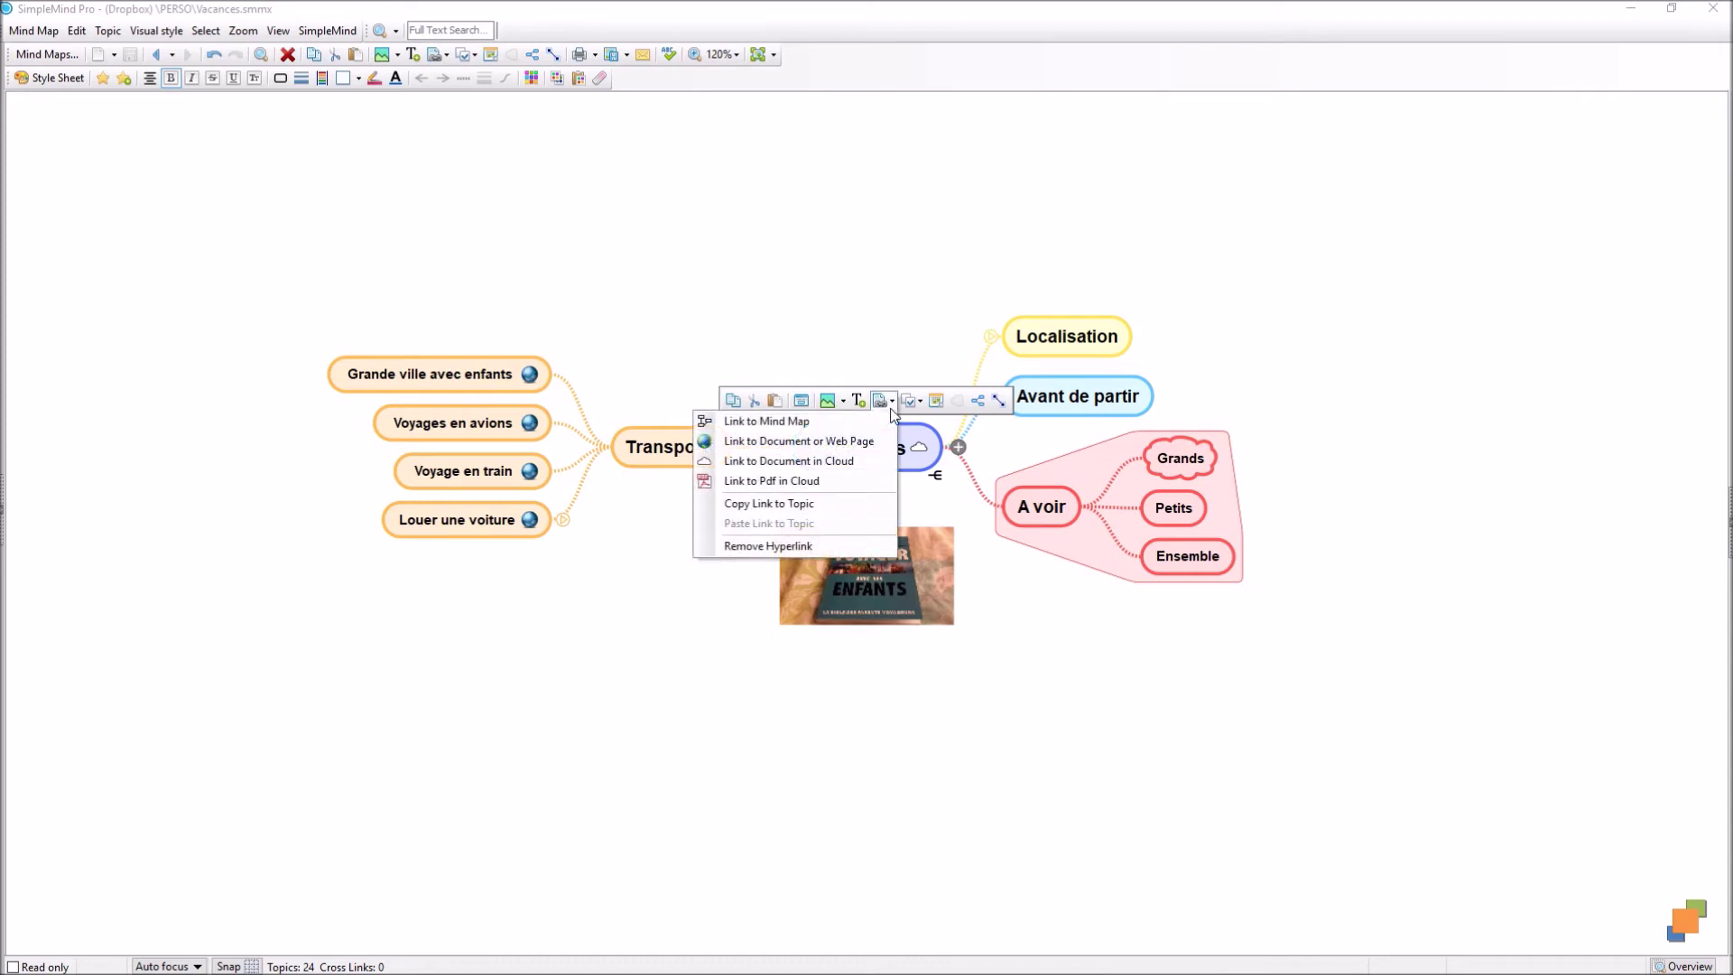
left_click(834, 343)
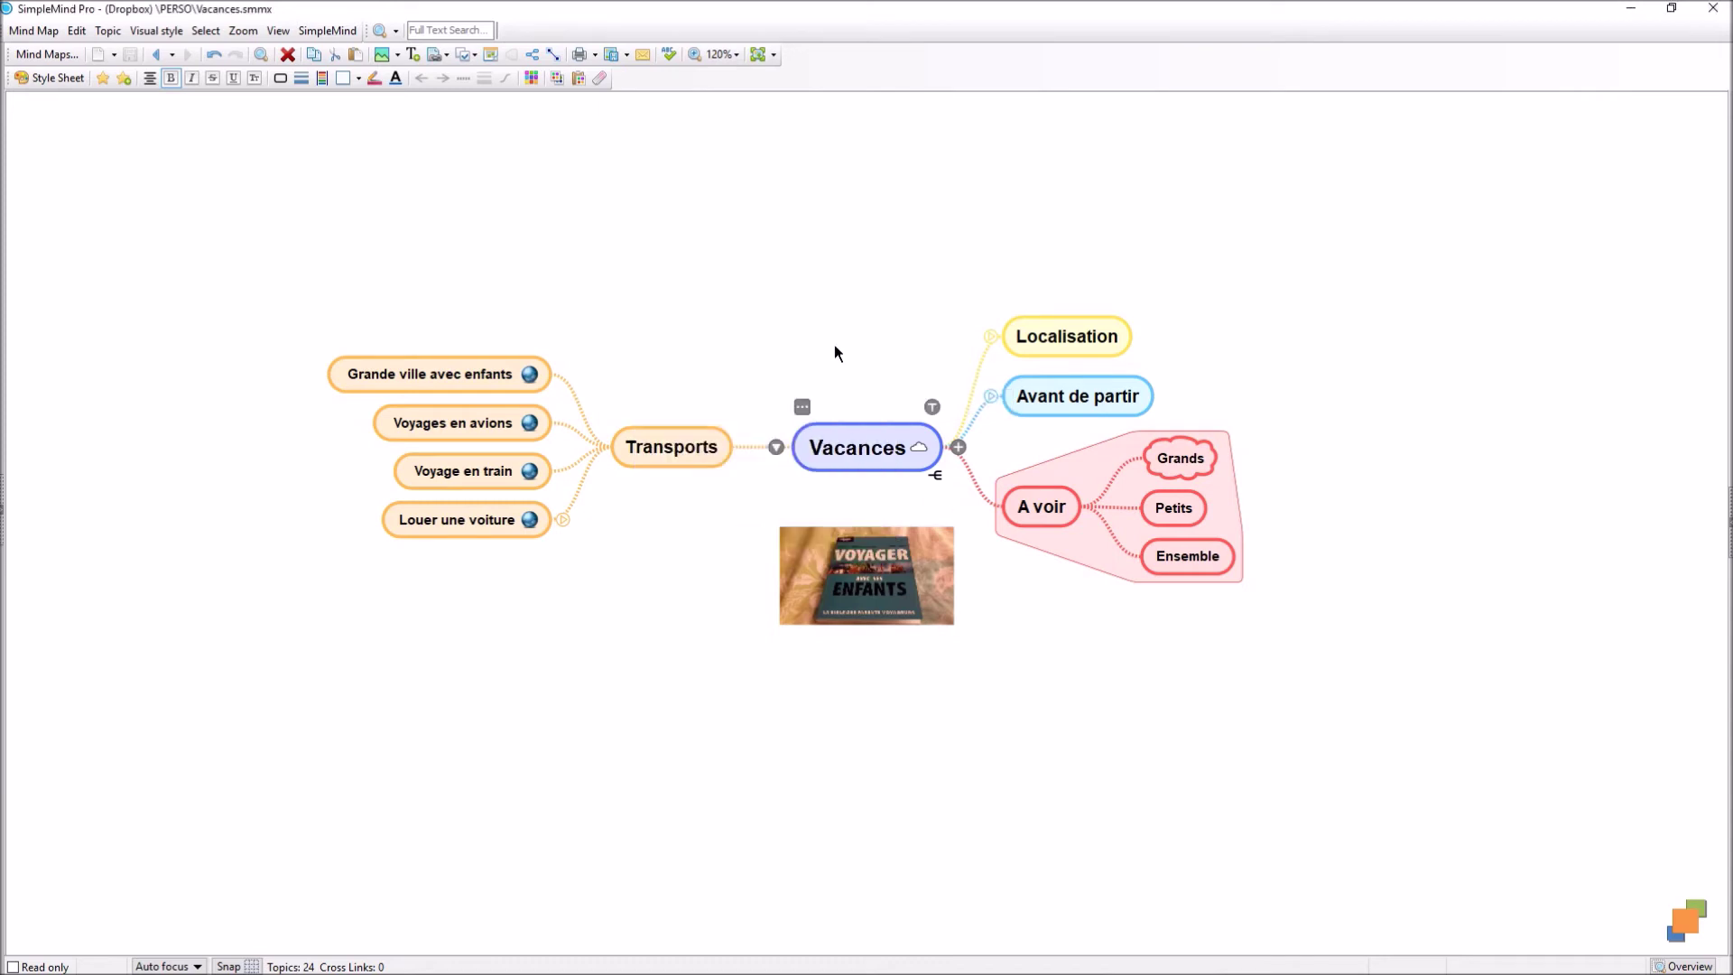
Step: Open the web page linked to the Grande ville avec enfants subtopic of Transports
left_click(527, 376)
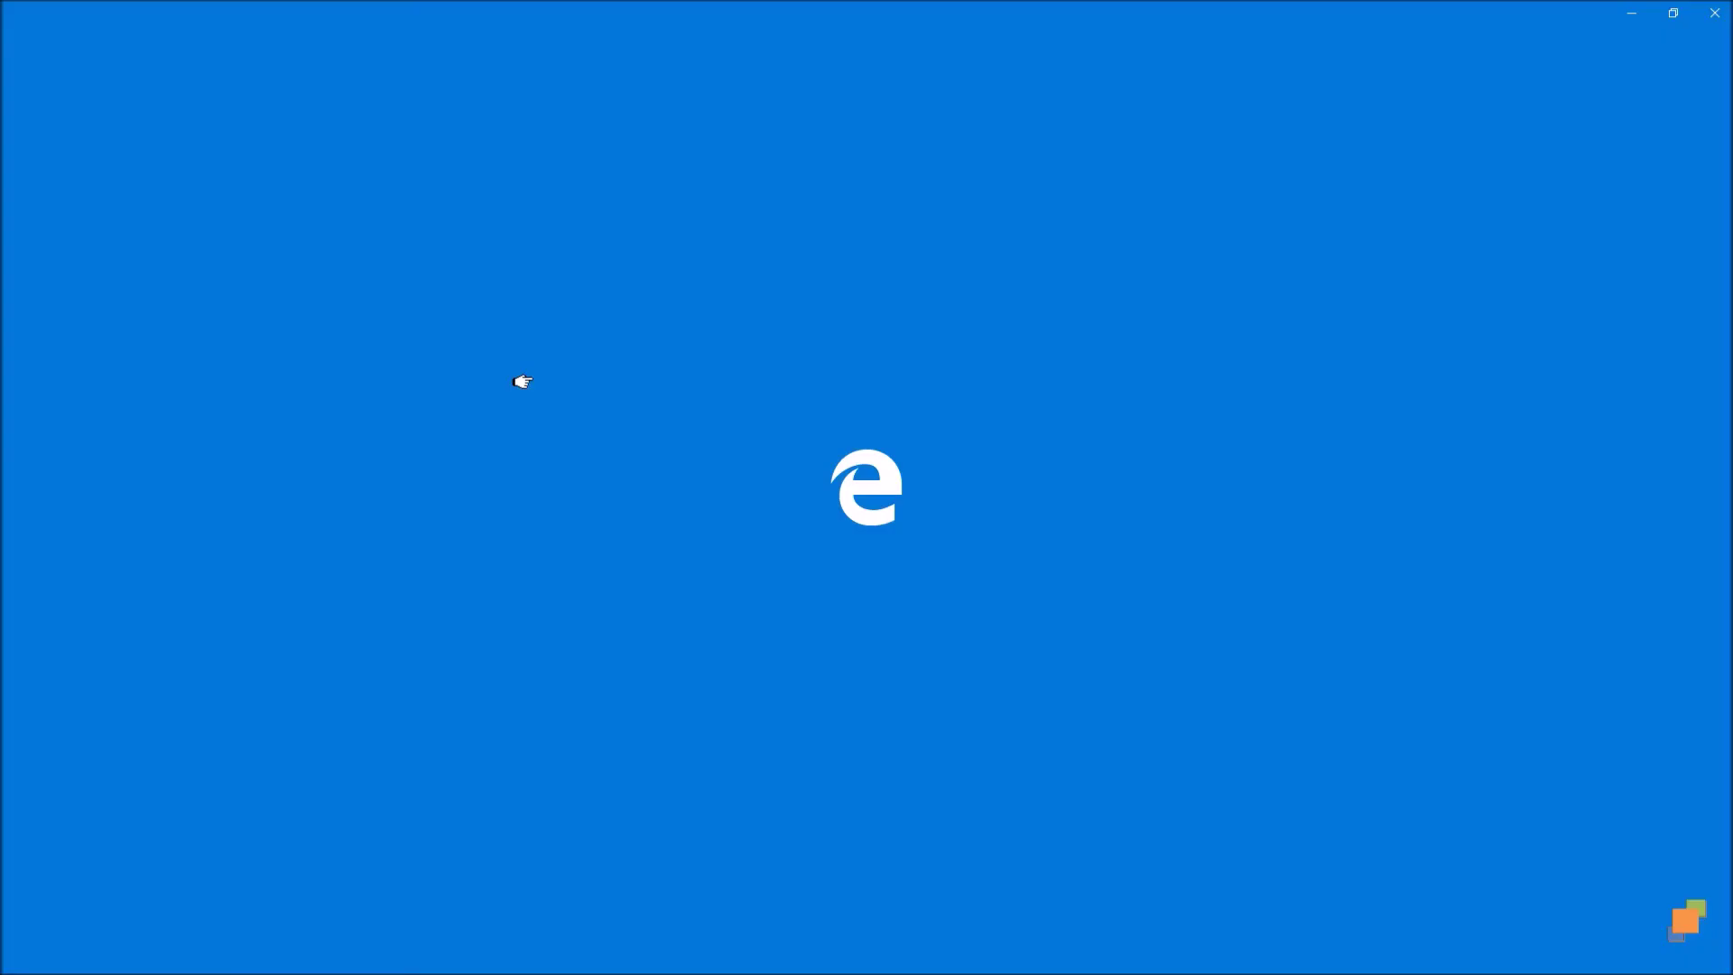